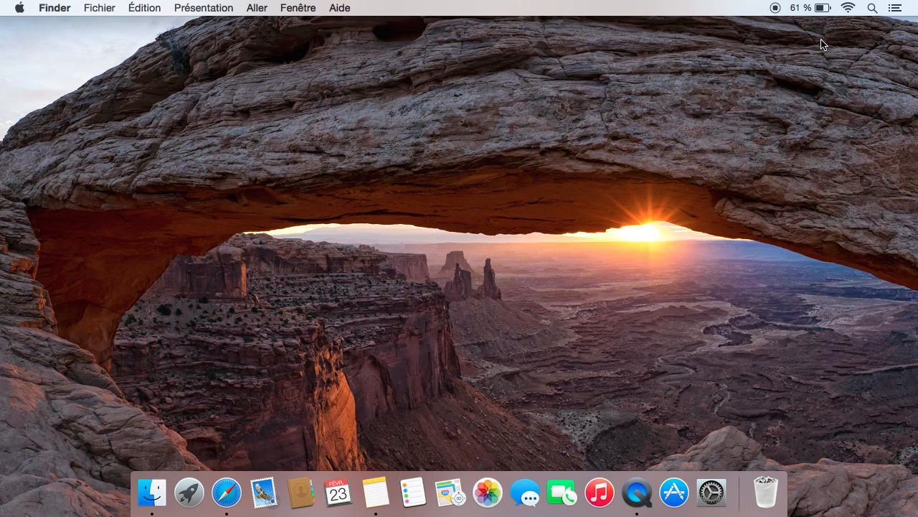
# Save a full-screen capture to the desktop, preview the image file, and close the preview.
pyautogui.press('super+shift+3')
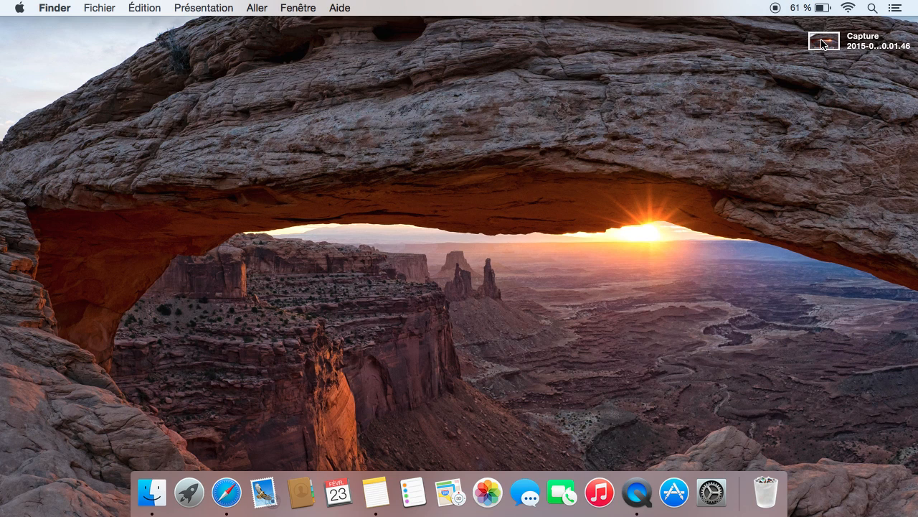
pyautogui.click(823, 44)
pyautogui.press('space')
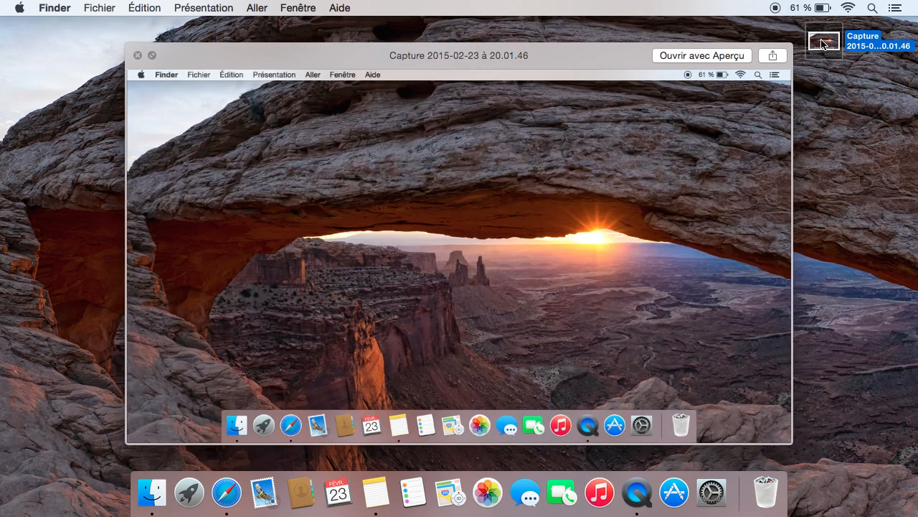
pyautogui.press('space')
pyautogui.click(716, 94)
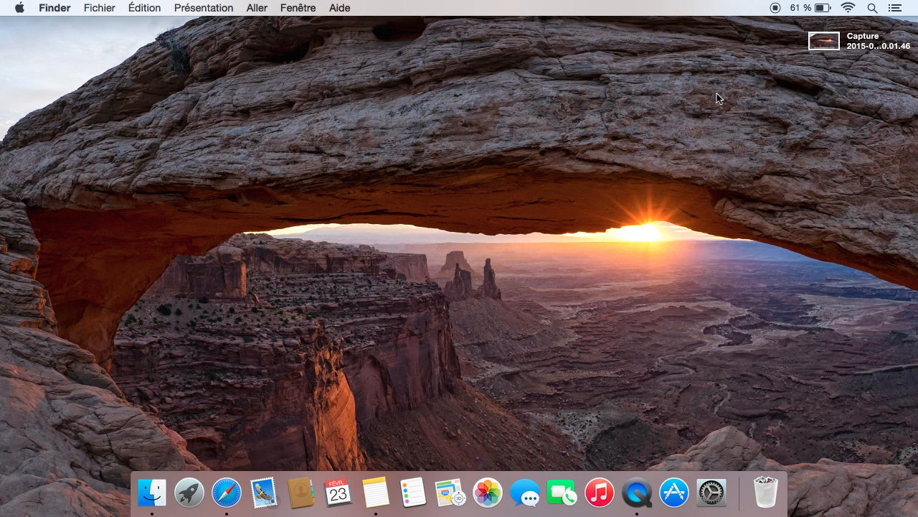
# Save a capture of the desktop's upper-left area, including part of the menu bar, and preview the resulting file.
pyautogui.press('super+shift+4')
pyautogui.moveTo(0, 0); pyautogui.dragTo(405, 190)
pyautogui.click(822, 45)
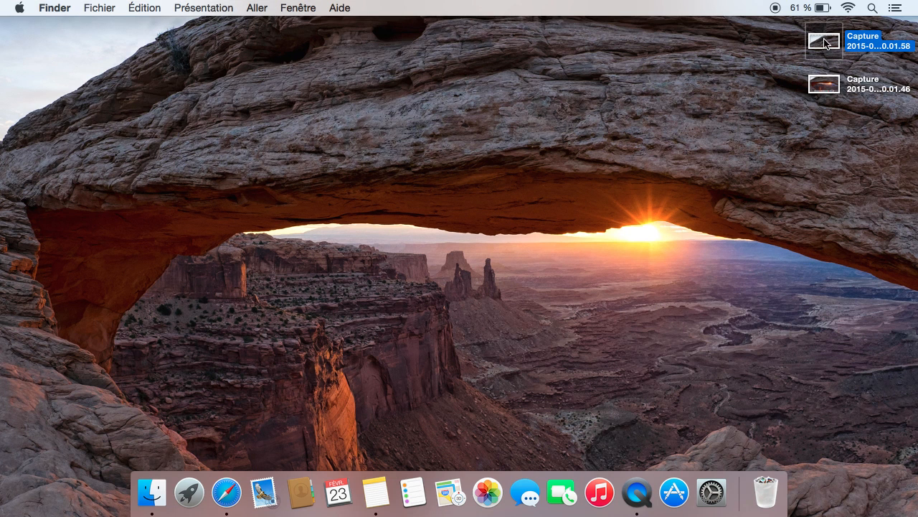
pyautogui.press('space')
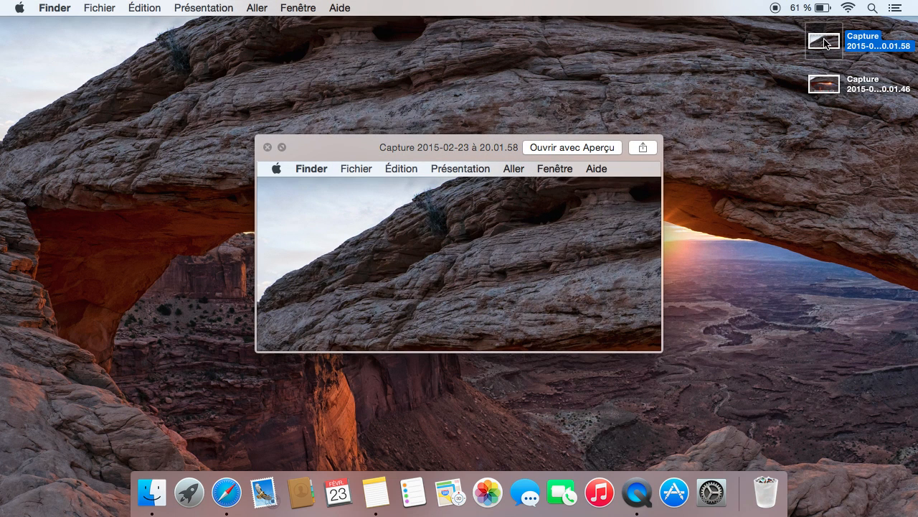
pyautogui.press('space')
pyautogui.click(570, 126)
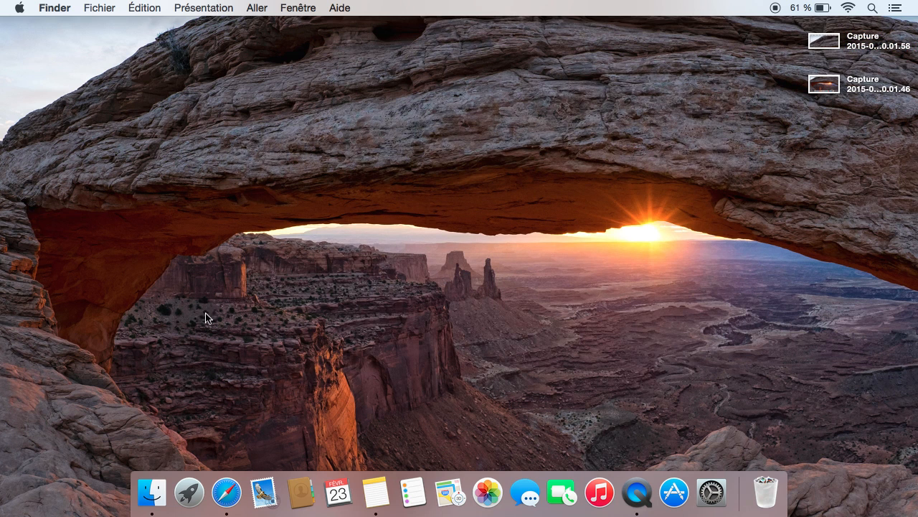
# Open a Finder window, save a capture of that window only, and preview the resulting file.
pyautogui.click(152, 492)
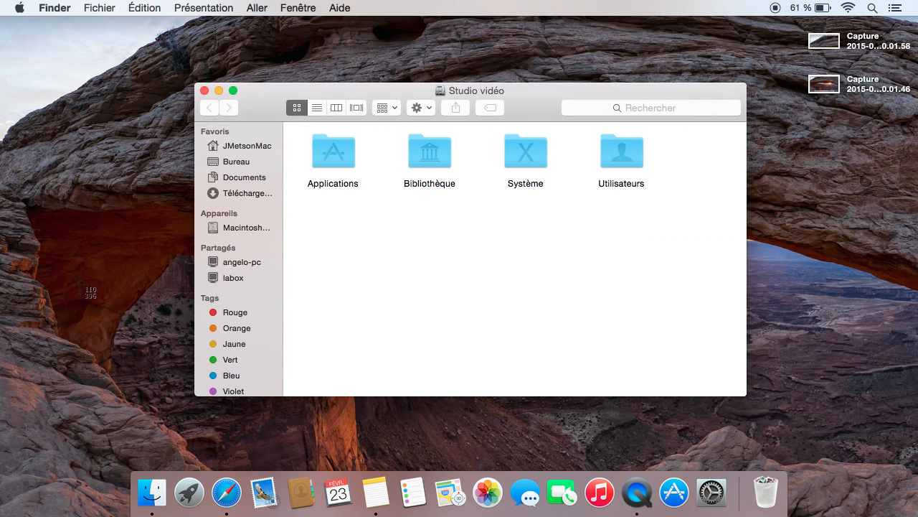
pyautogui.press('super+shift+4')
pyautogui.press('space')
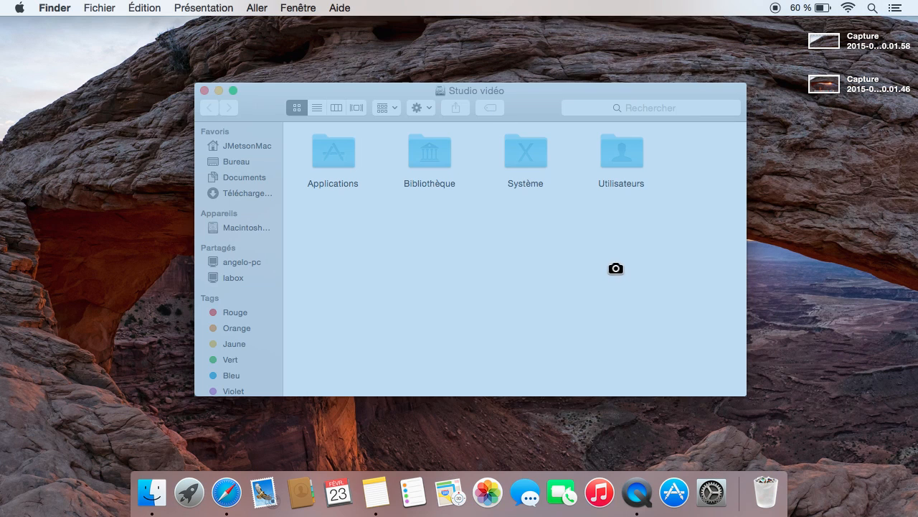
pyautogui.click(560, 257)
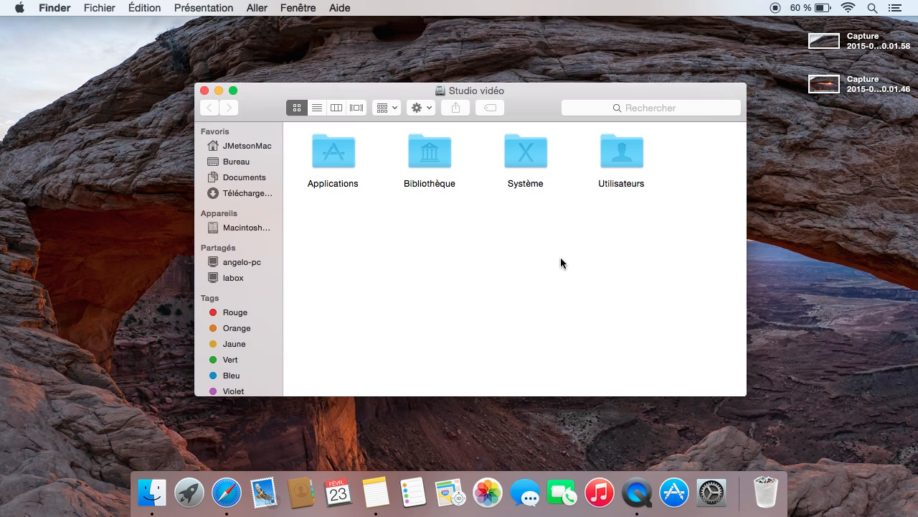
pyautogui.click(841, 41)
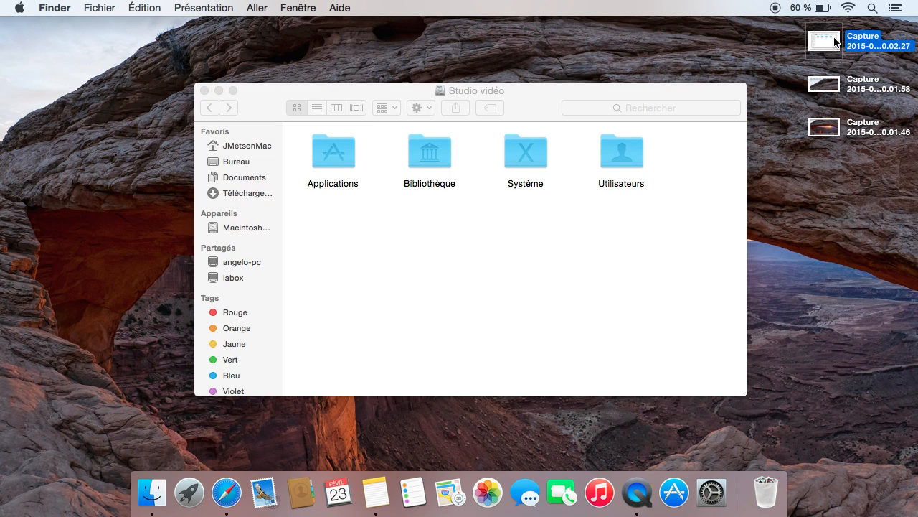
pyautogui.press('space')
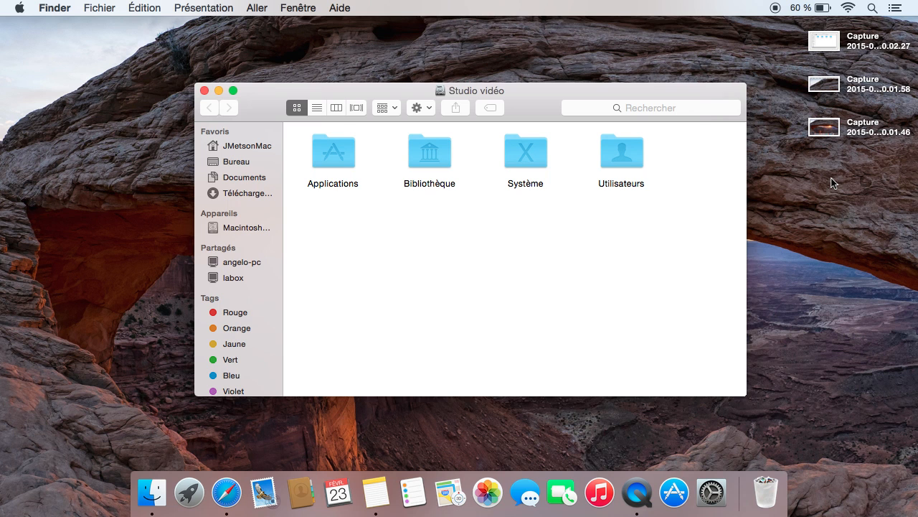
# Paste the copied full-screen capture into the empty note in Notes, and return to the desktop.
pyautogui.hotkey('ctrl', 'Right')
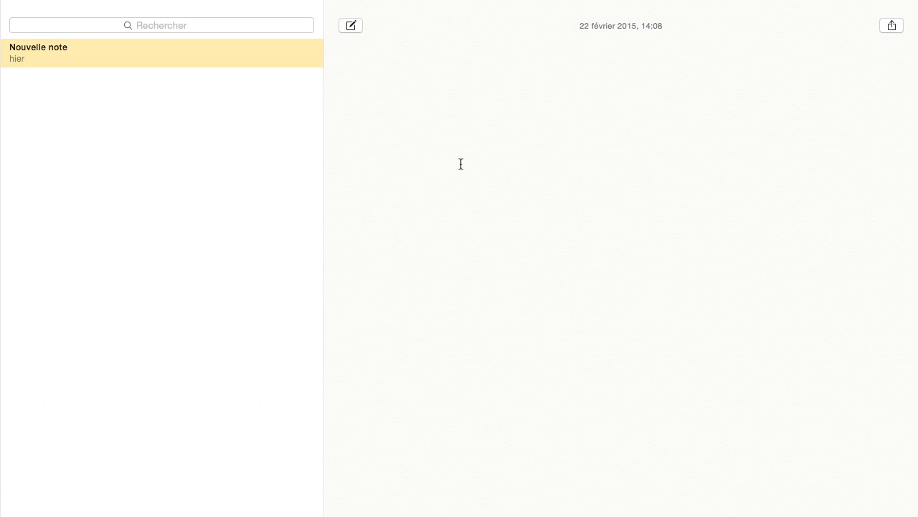
pyautogui.press('super+v')
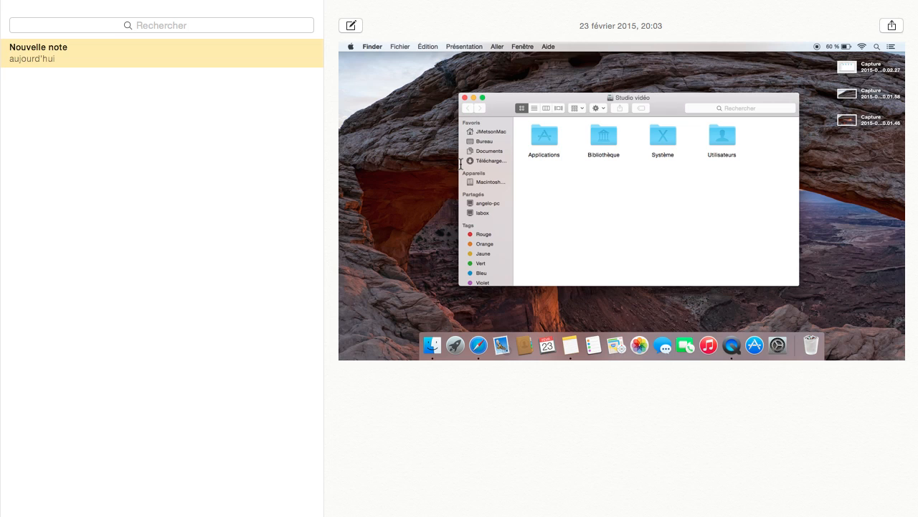
pyautogui.hotkey('ctrl', 'Left')
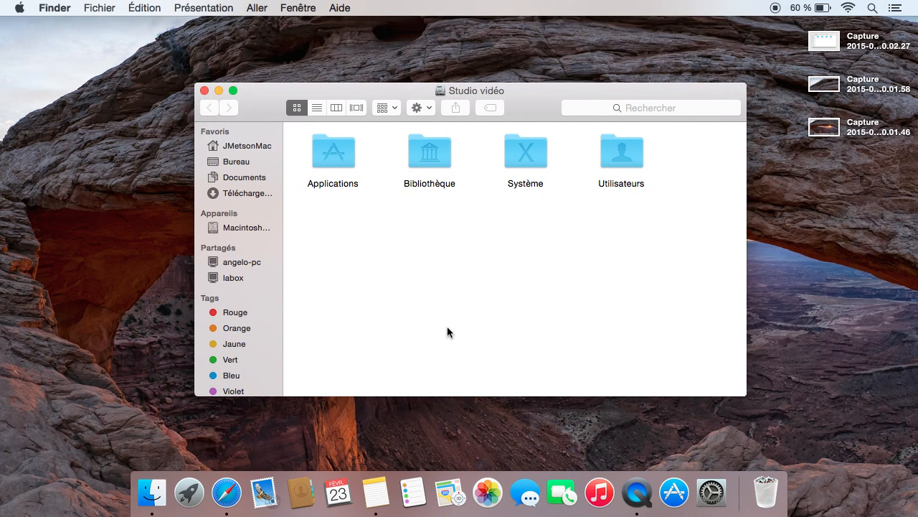
# Capture the area around the Utilisateurs folder in the Finder window and paste it below the first image in the note.
pyautogui.press('super+shift+4')
pyautogui.moveTo(675, 222); pyautogui.dragTo(573, 116)
pyautogui.hotkey('ctrl', 'Right')
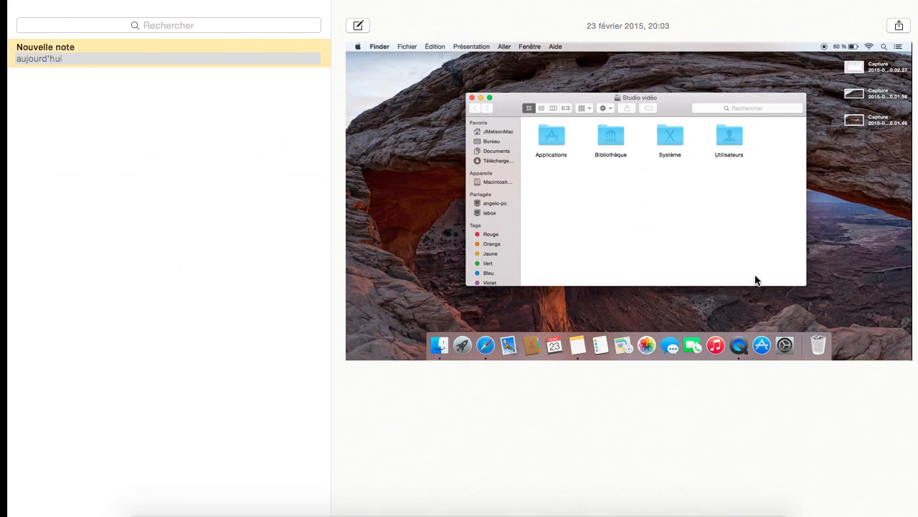
pyautogui.press('Return')
pyautogui.press('Return')
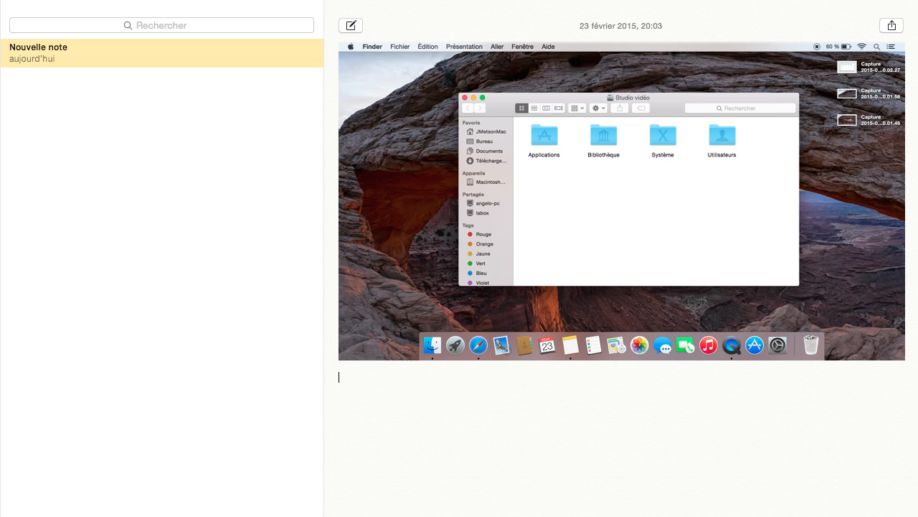
pyautogui.press('super+v')
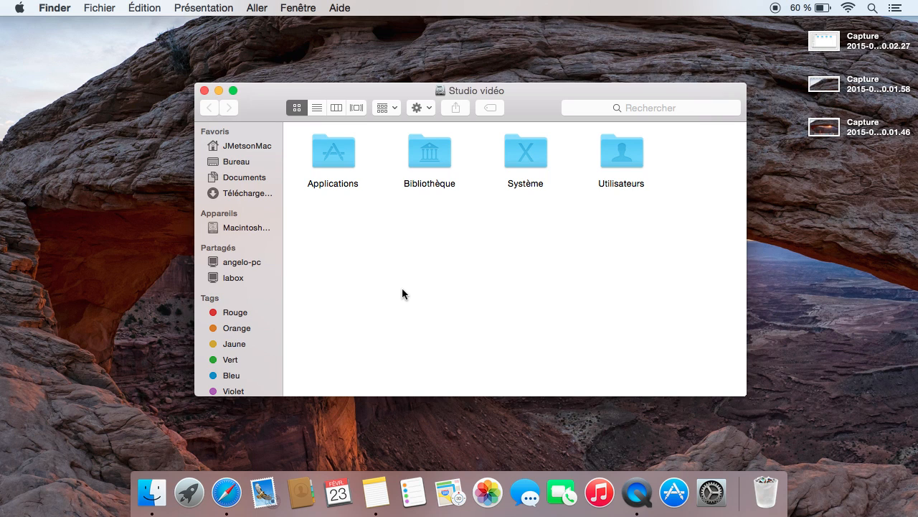
pyautogui.press('super+shift+4')
# Open the screenshot keyboard shortcuts in Préférences Système and select the shortcut that saves the selected area to a file.
pyautogui.click(712, 492)
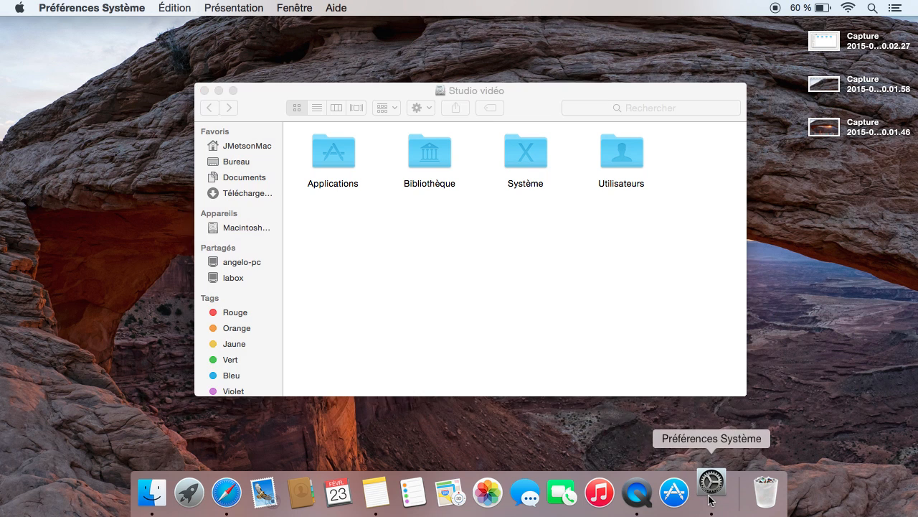
pyautogui.click(395, 160)
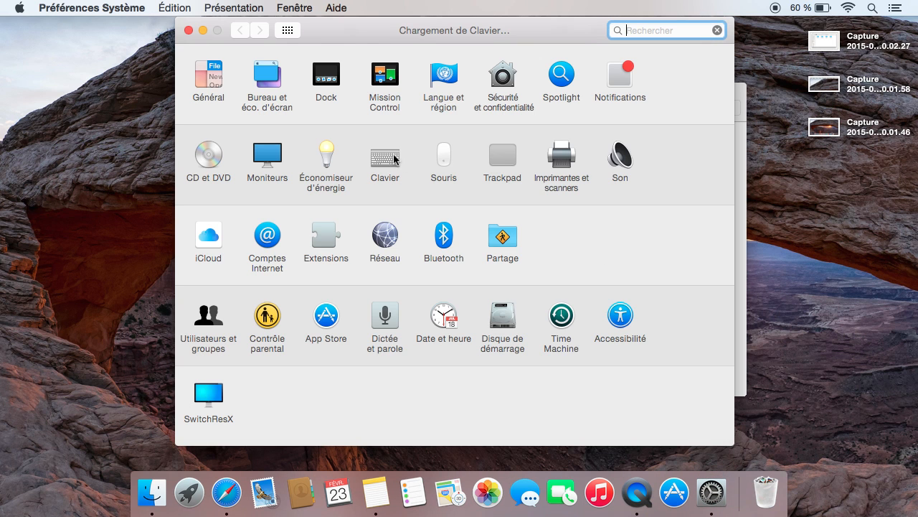
pyautogui.click(445, 66)
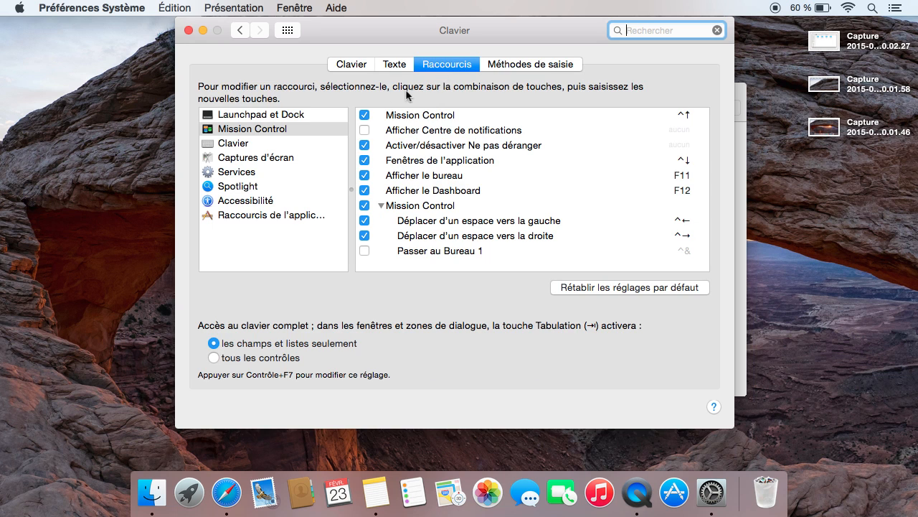
pyautogui.click(277, 163)
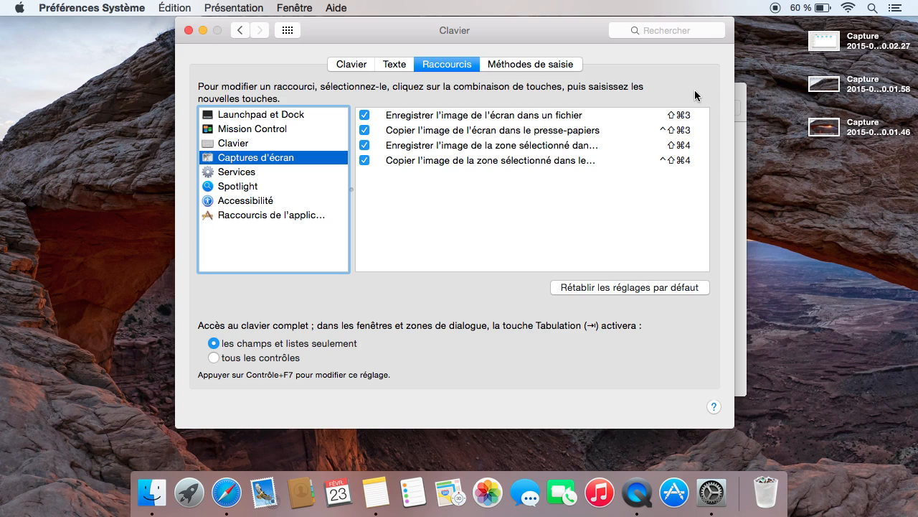
pyautogui.click(683, 152)
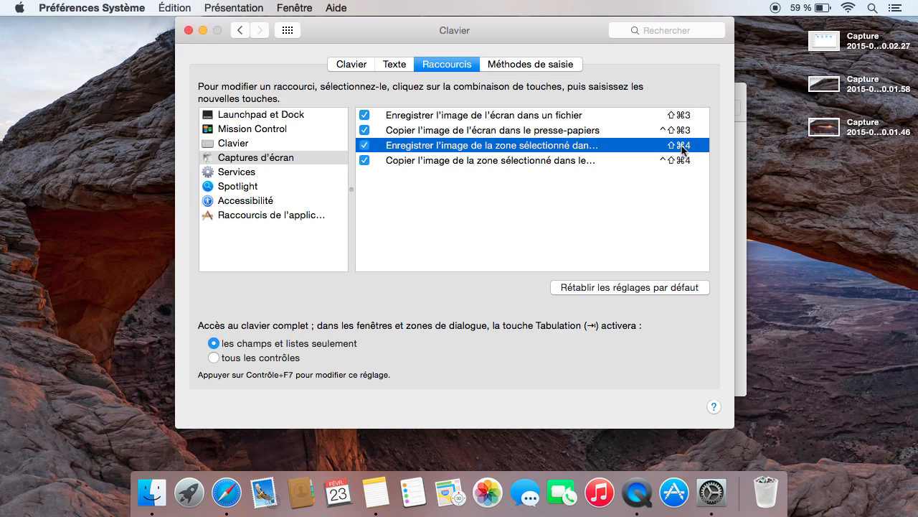
pyautogui.click(682, 147)
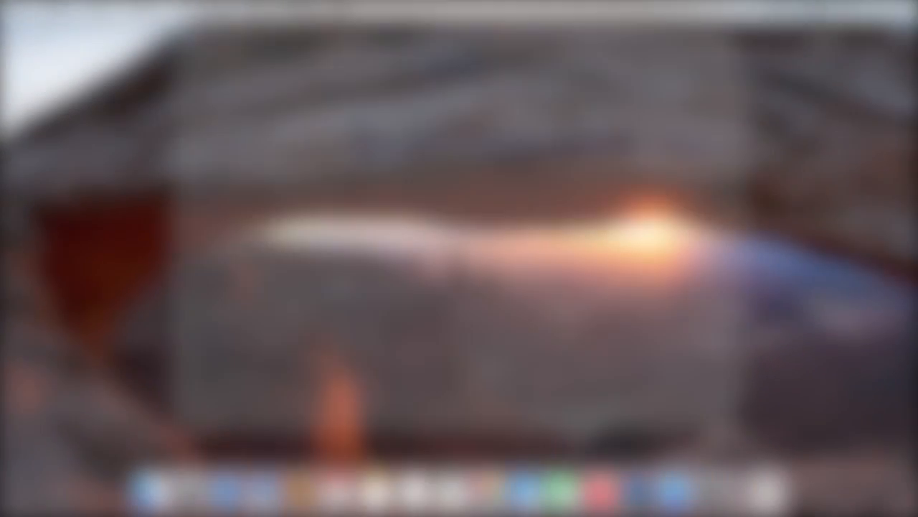
# Launch the Capture utility from the Autre folder in Launchpad.
pyautogui.press('F4')
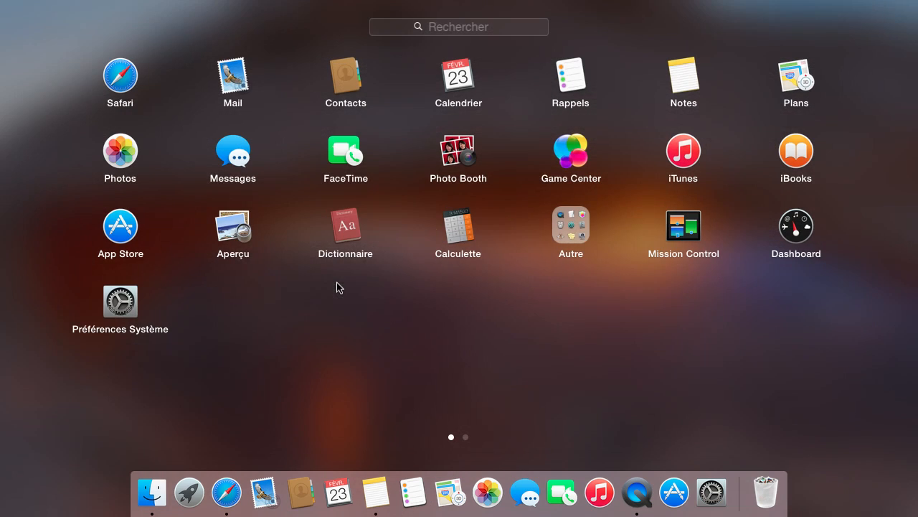
pyautogui.click(587, 231)
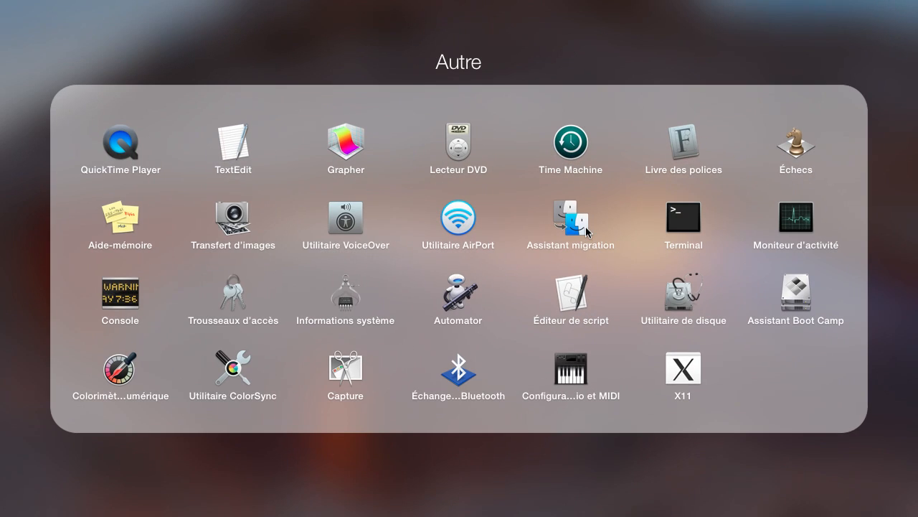
pyautogui.click(346, 367)
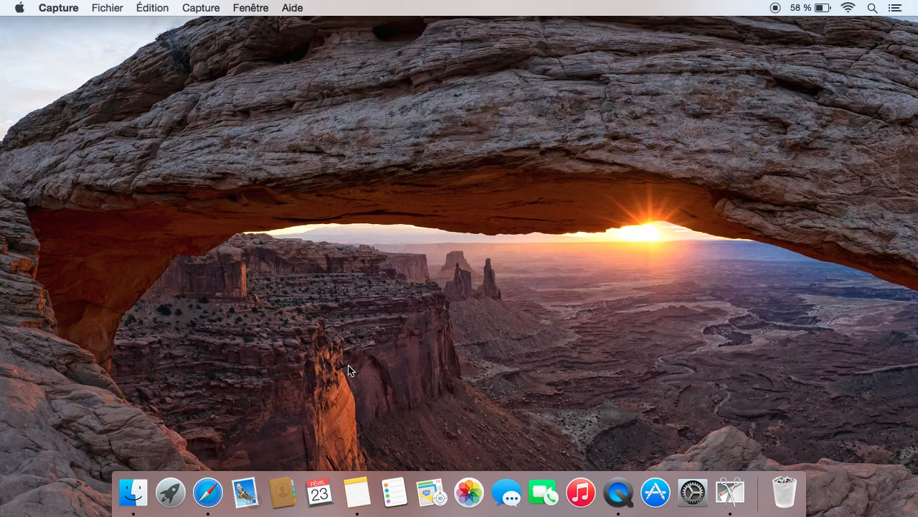
# View the delayed screen capture dialog, and open the Capture utility's pointer preferences.
pyautogui.click(210, 10)
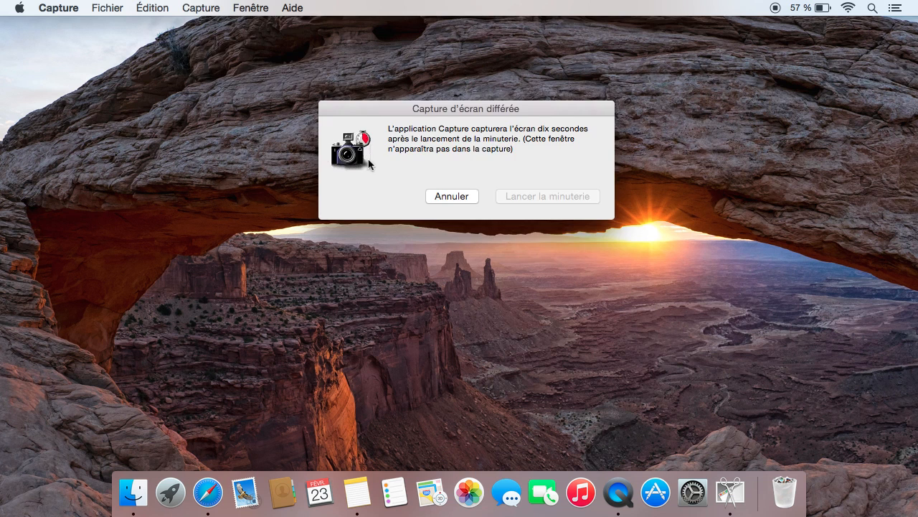
pyautogui.click(66, 8)
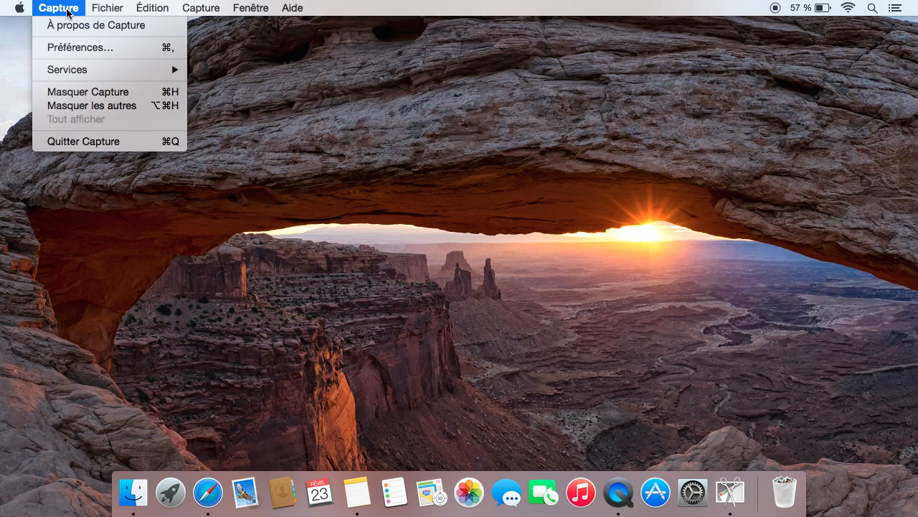
pyautogui.click(98, 49)
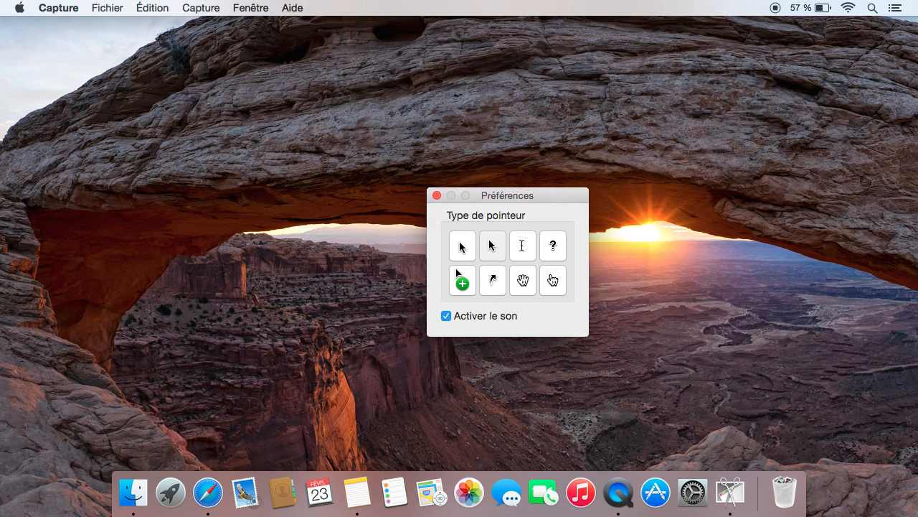
# Take a full-screen capture with the preferences window open, and move the new file to the trash.
pyautogui.press('super+shift+3')
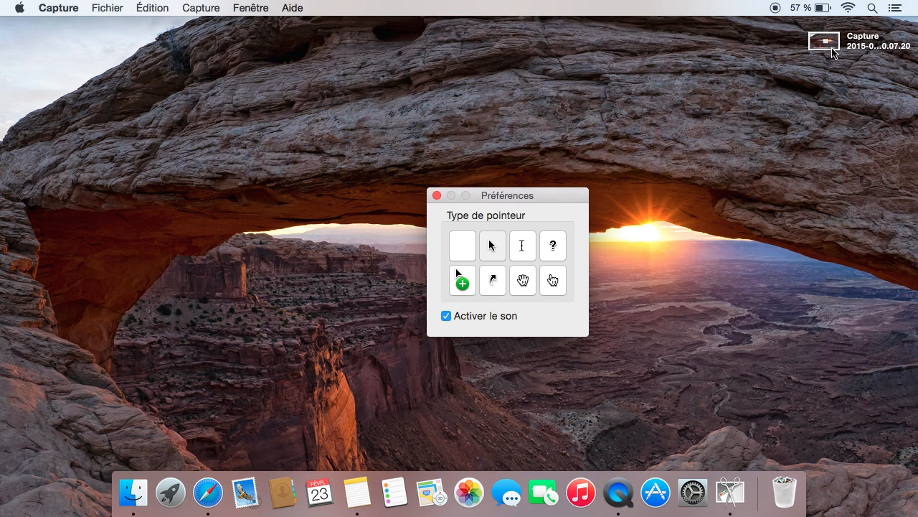
pyautogui.click(826, 45)
pyautogui.press('super+BackSpace')
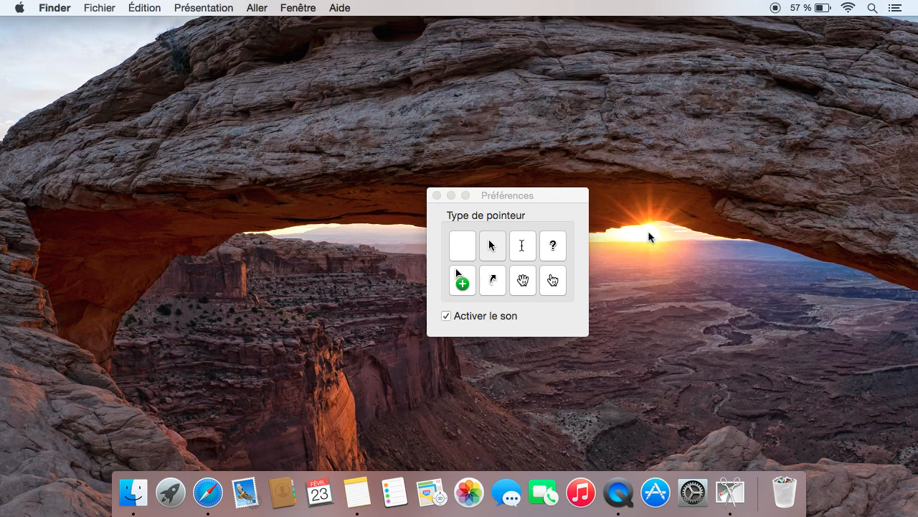
# Take another full-screen capture with the pointer over the sunset, preview the file, and move it to the trash.
pyautogui.press('super+shift+3')
pyautogui.click(838, 42)
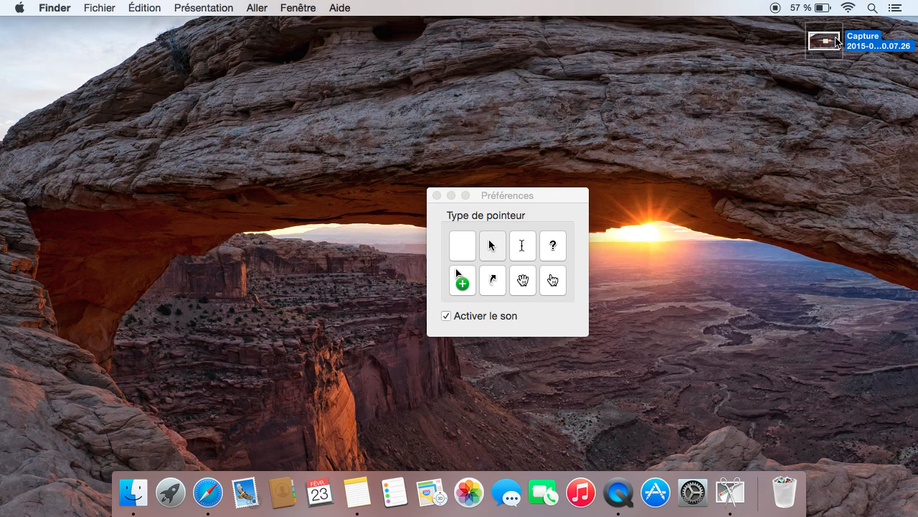
pyautogui.press('space')
pyautogui.press('space')
pyautogui.press('super+BackSpace')
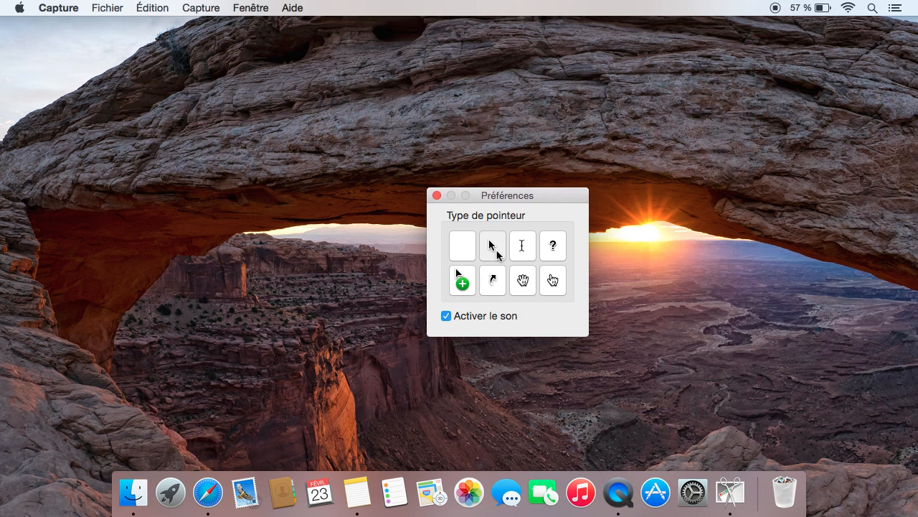
# Close the pointer preferences and take a delayed full-screen capture with the ten-second timer.
pyautogui.click(437, 195)
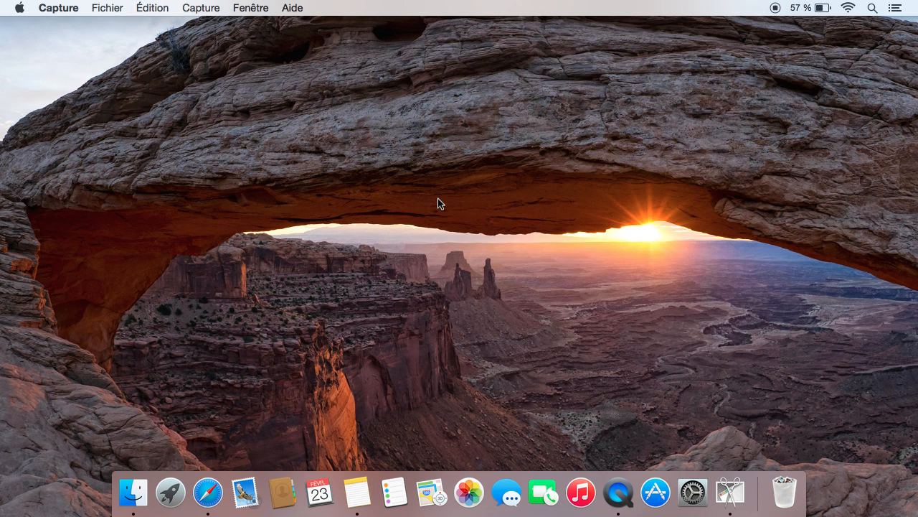
pyautogui.click(203, 10)
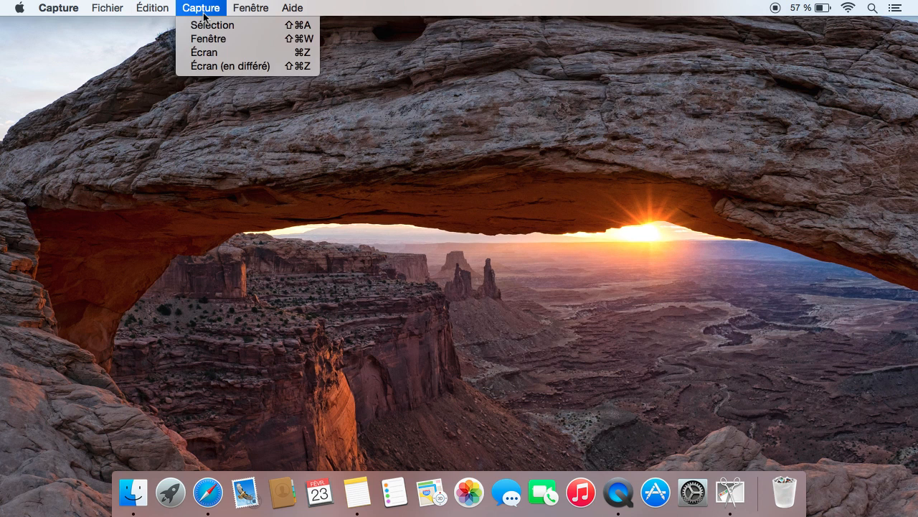
pyautogui.click(219, 67)
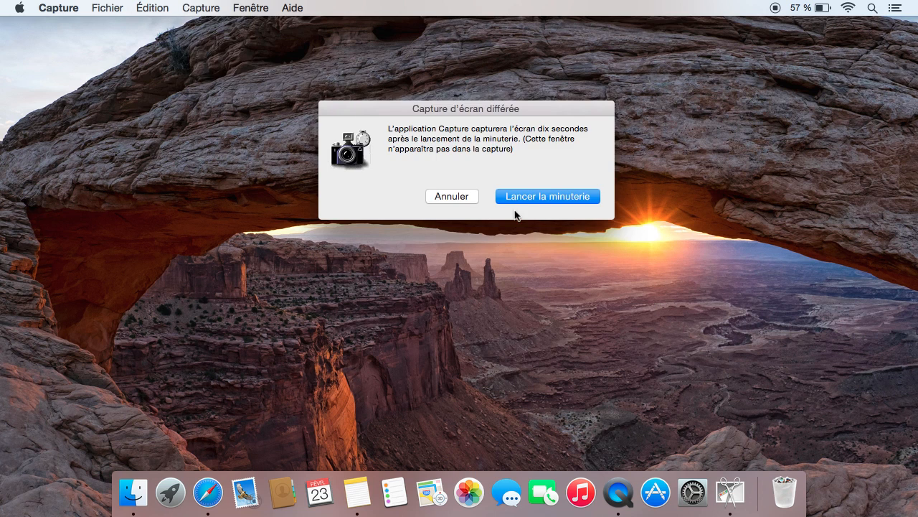
pyautogui.click(567, 196)
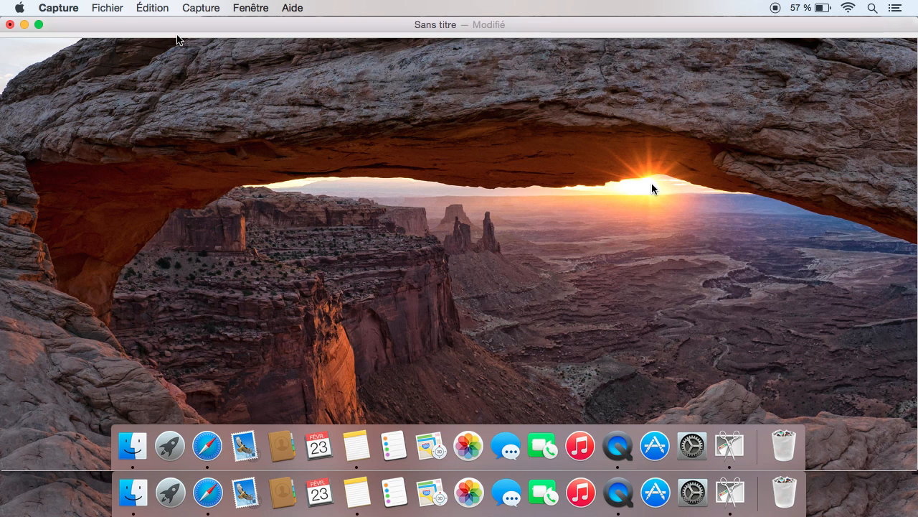
# Save the timed capture as Sans titre to Bureau, quit the Capture utility, and preview the saved file on the desktop.
pyautogui.click(108, 7)
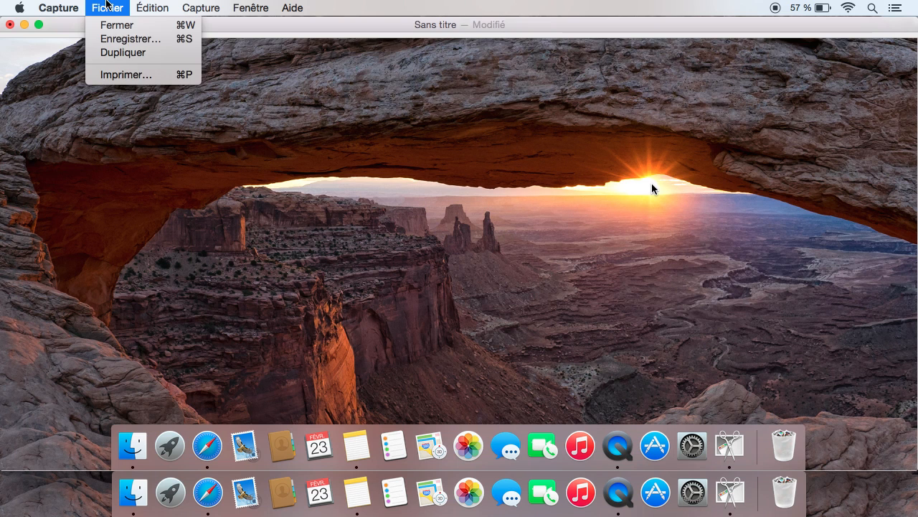
pyautogui.click(128, 41)
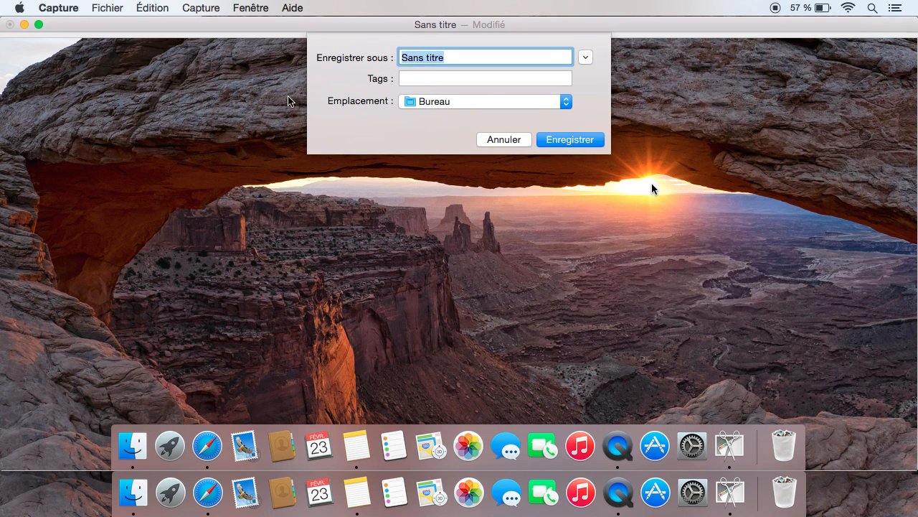
pyautogui.press('Return')
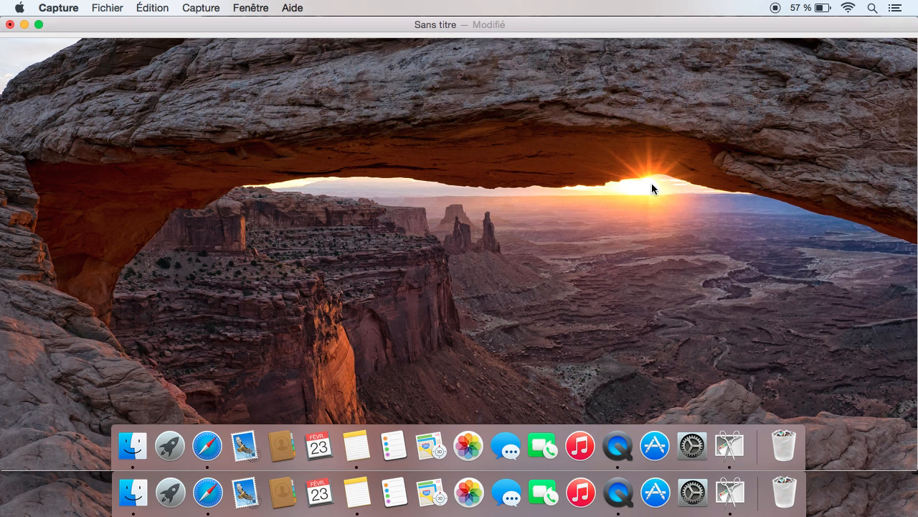
pyautogui.press('super+q')
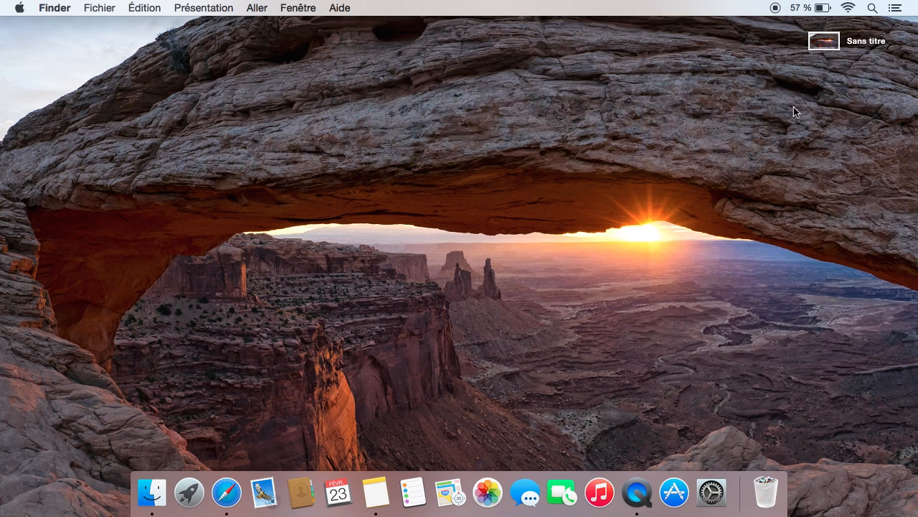
pyautogui.click(832, 45)
pyautogui.press('space')
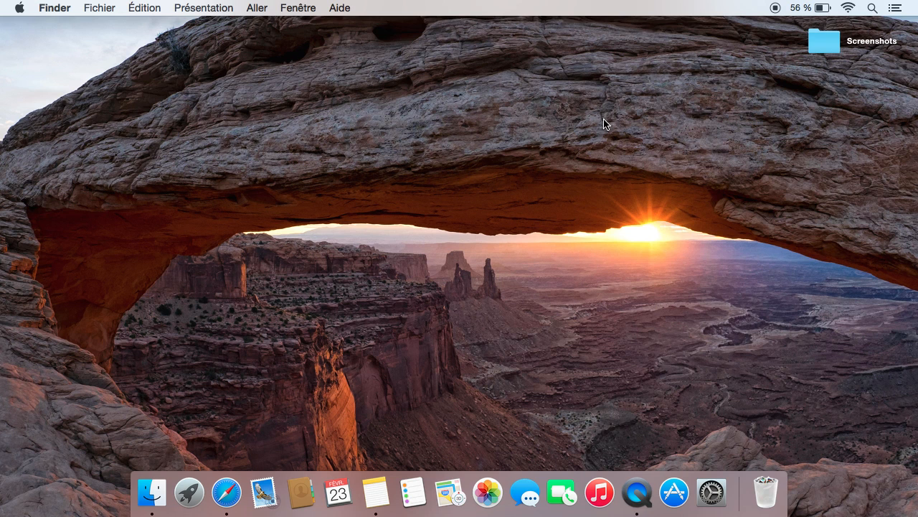
# Open the Screenshots folder from the desktop and move its window slightly lower on the screen.
pyautogui.doubleClick(824, 49)
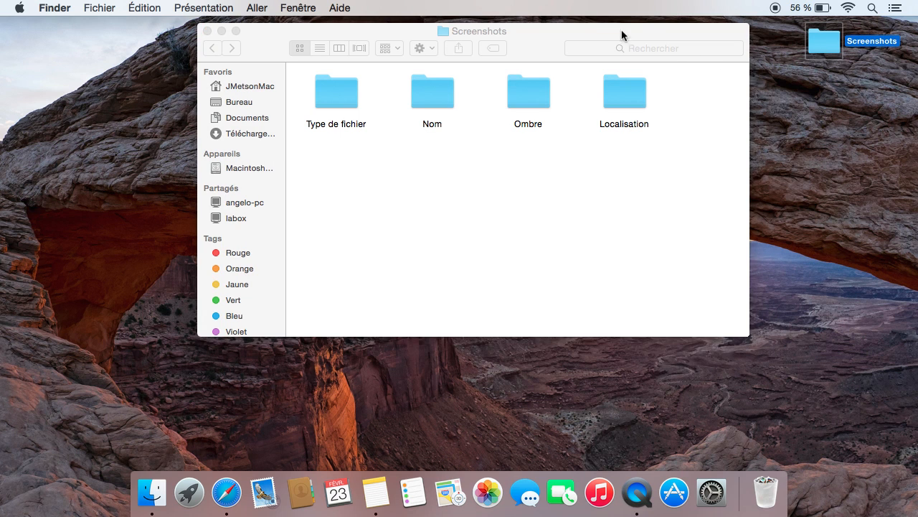
pyautogui.click(535, 49)
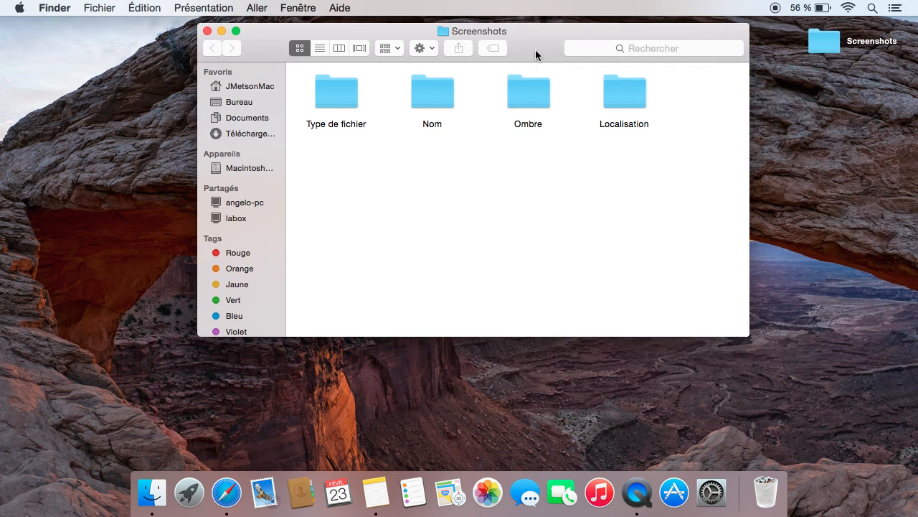
pyautogui.moveTo(540, 52); pyautogui.dragTo(532, 99)
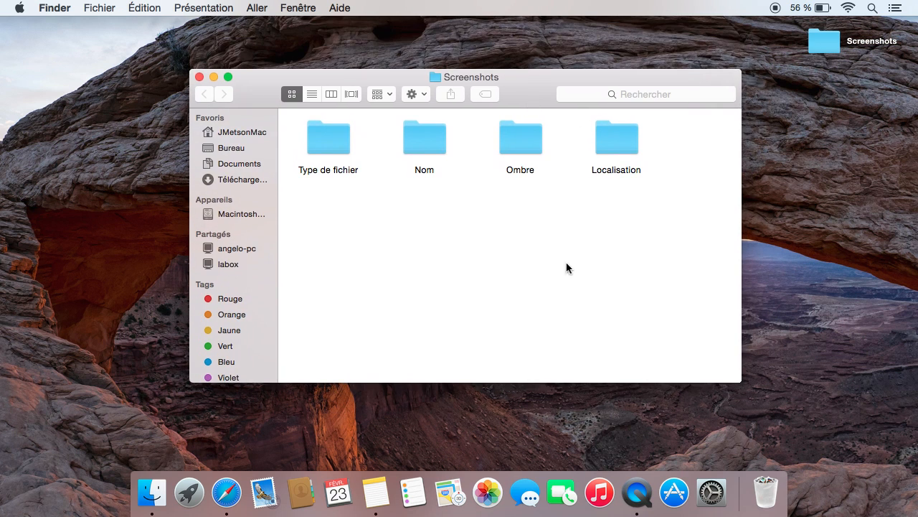
# Take a full-screen capture, check the new file's type in its info window, and move the file to the trash.
pyautogui.press('super+shift+3')
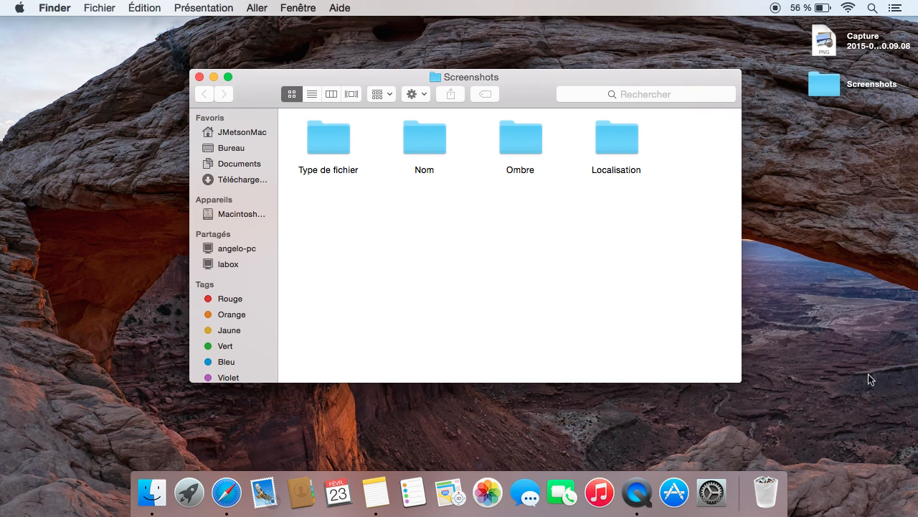
pyautogui.click(825, 45)
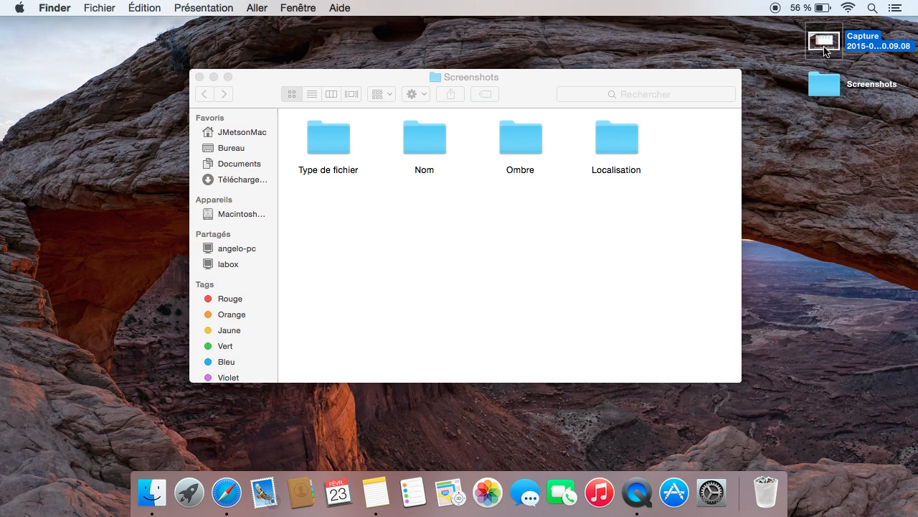
pyautogui.press('super+i')
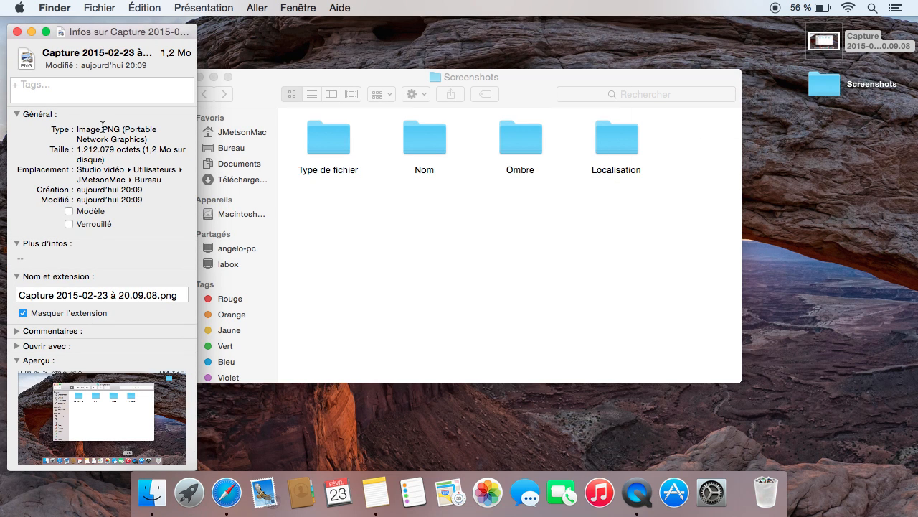
pyautogui.click(17, 32)
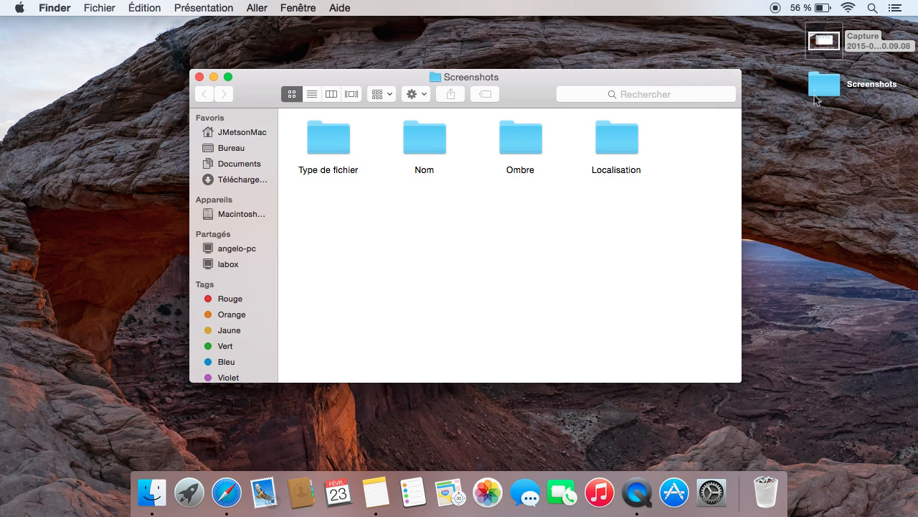
pyautogui.click(821, 52)
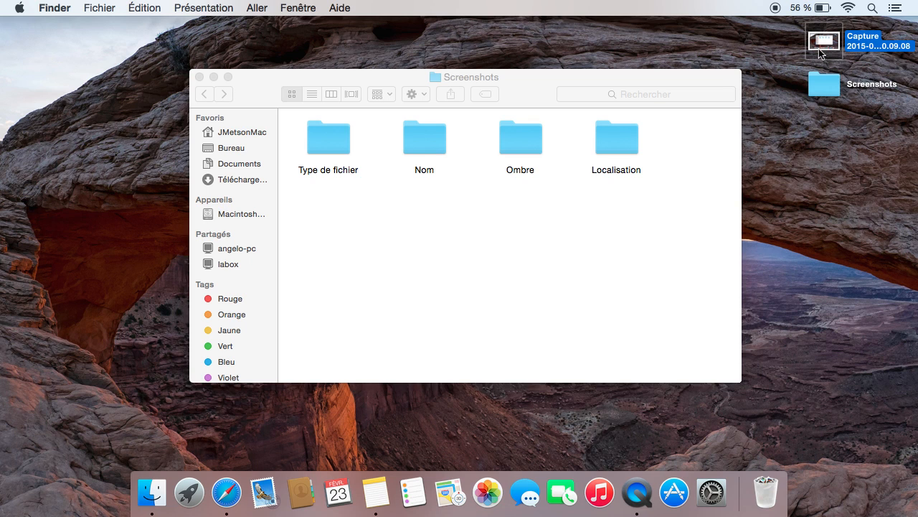
pyautogui.press('super+BackSpace')
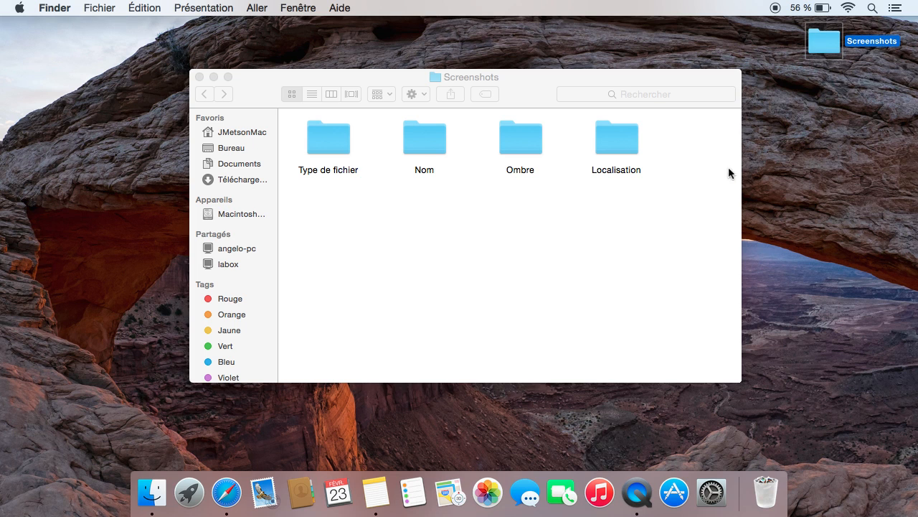
pyautogui.click(688, 185)
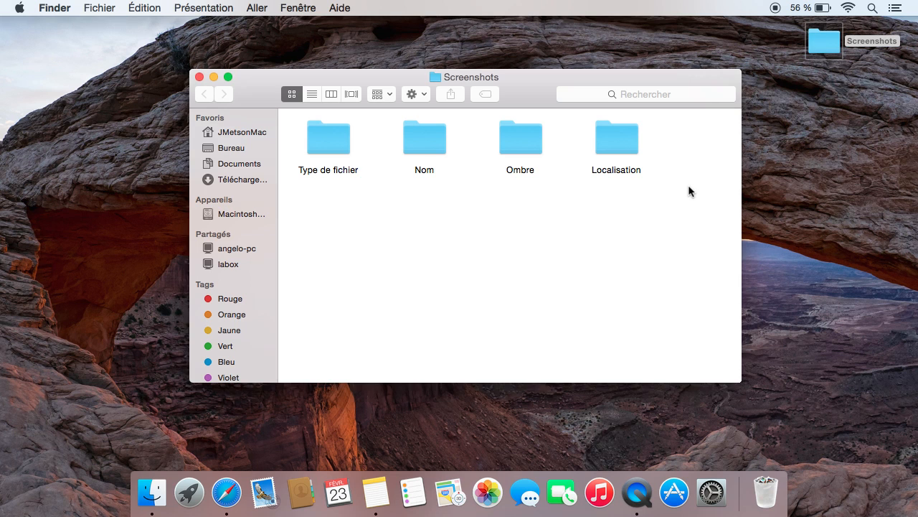
# Open the Type de fichier folder and run its JPG item to switch the screenshot format to JPEG.
pyautogui.doubleClick(342, 152)
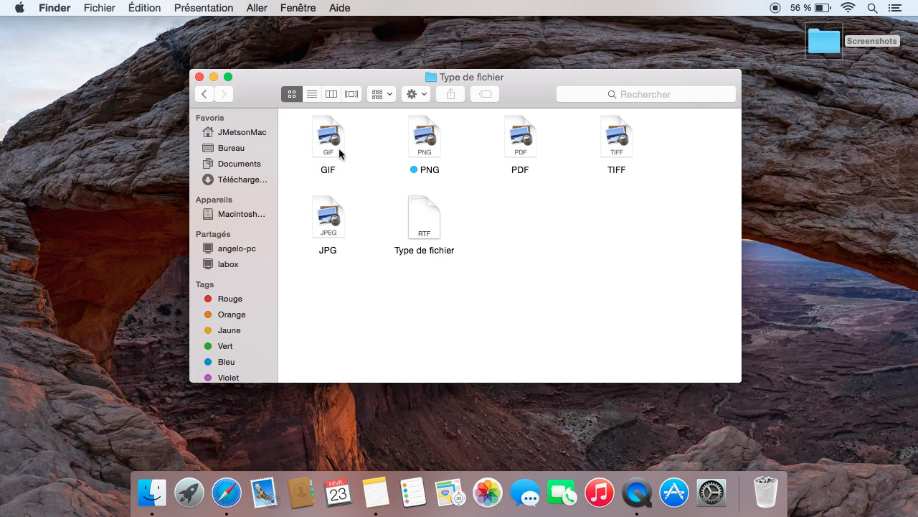
pyautogui.doubleClick(336, 224)
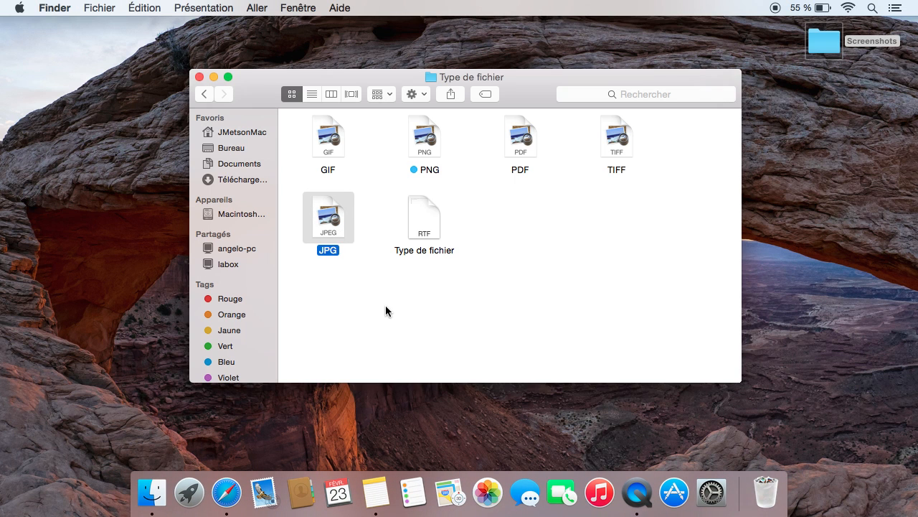
pyautogui.click(386, 306)
# Take a full-screen capture in the JPG format, check the file's info, and move it to the trash.
pyautogui.press('super+shift+3')
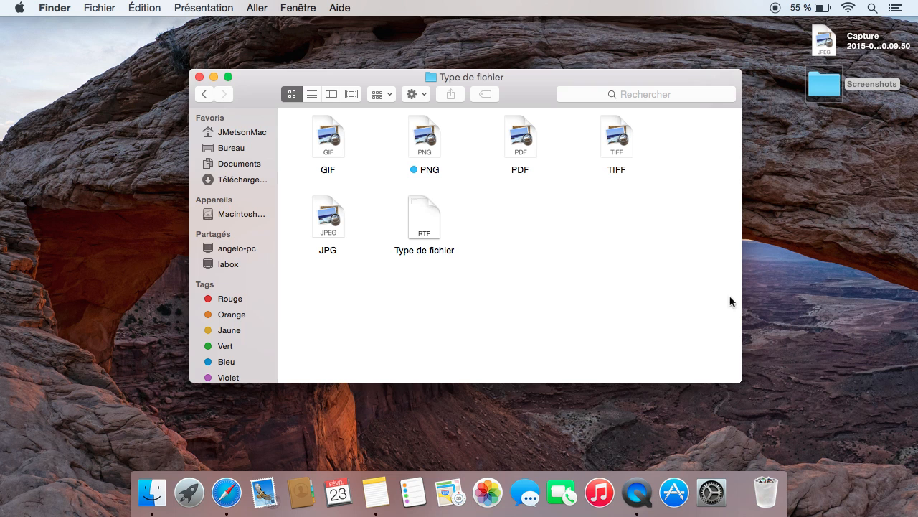
pyautogui.click(827, 45)
pyautogui.press('super+i')
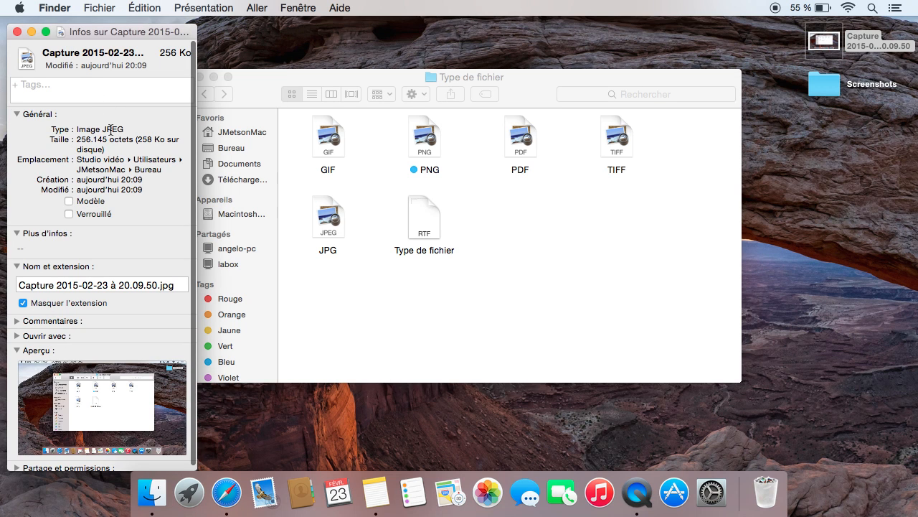
pyautogui.click(17, 32)
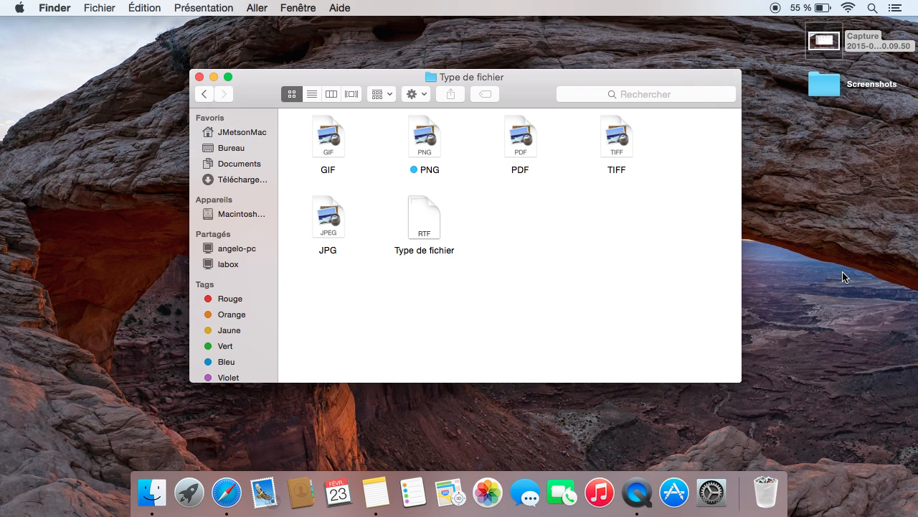
pyautogui.click(842, 273)
pyautogui.press('super+BackSpace')
pyautogui.click(663, 274)
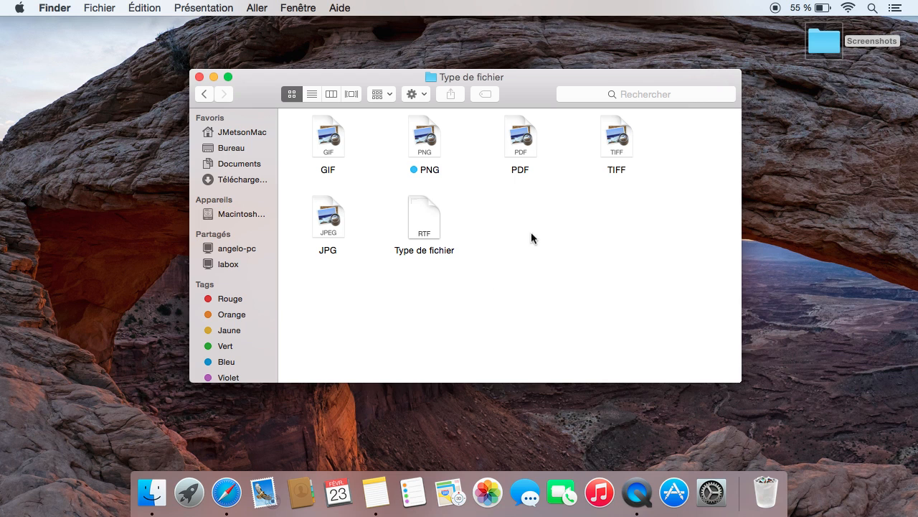
# Preview the Type de fichier RTF document to read the commands for changing the screenshot format.
pyautogui.click(410, 211)
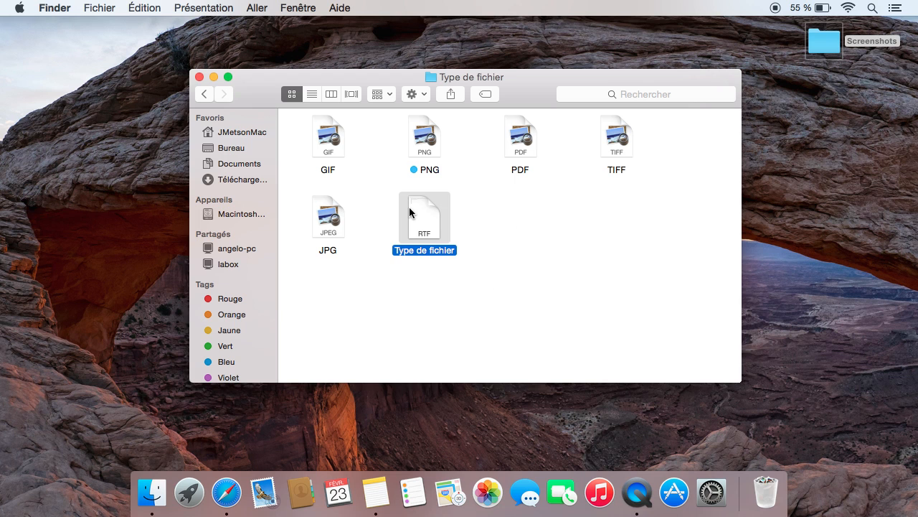
pyautogui.press('space')
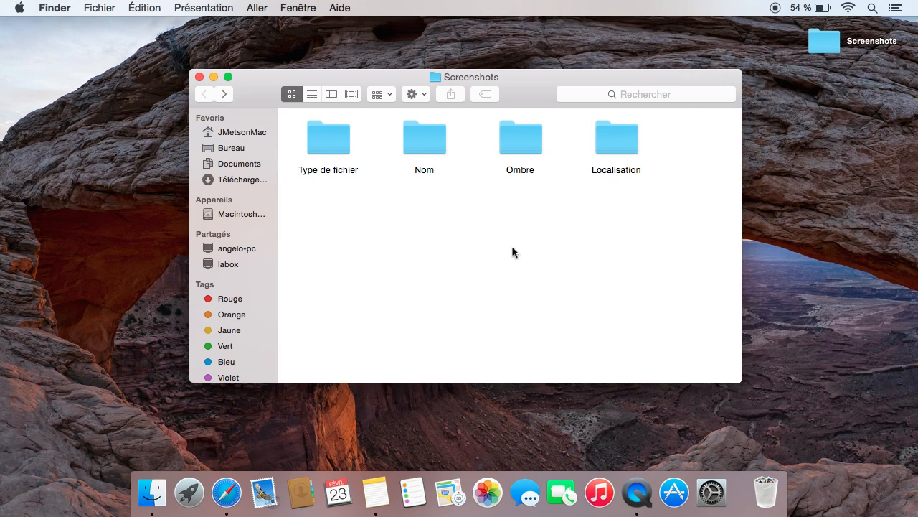
# Open the Nom folder, take a full-screen capture to check its default name, and move the file to the trash.
pyautogui.doubleClick(416, 135)
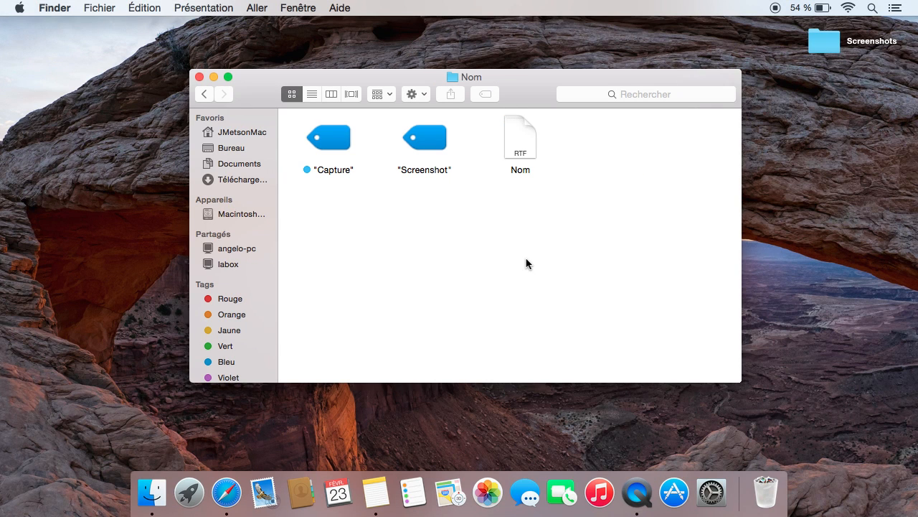
pyautogui.press('super+shift+3')
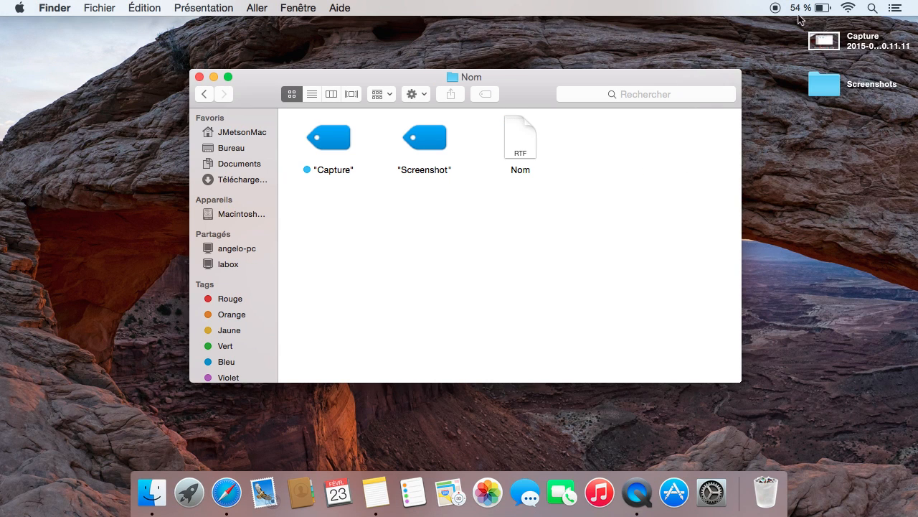
pyautogui.click(835, 40)
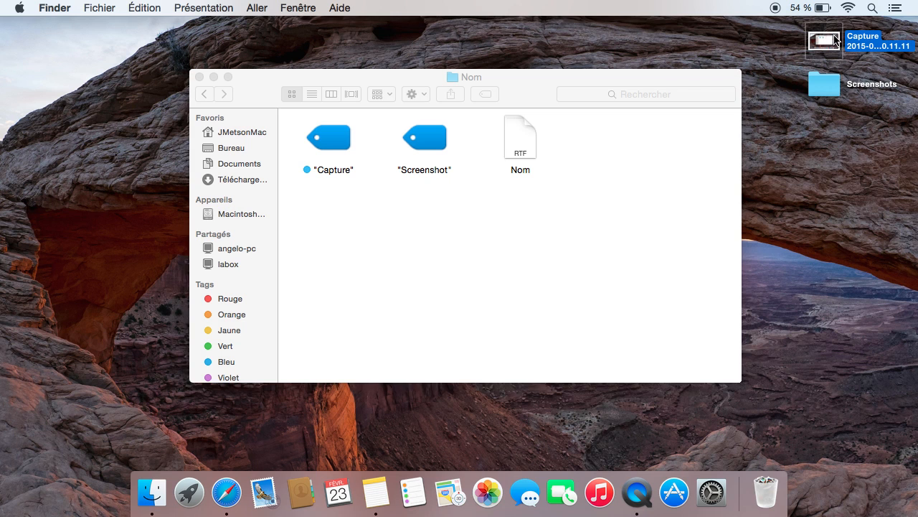
pyautogui.press('super+BackSpace')
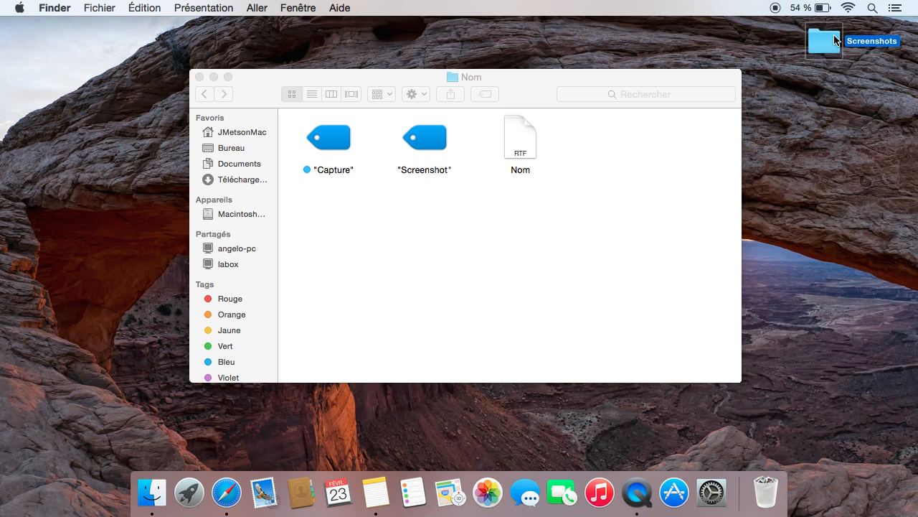
pyautogui.click(690, 179)
# Run the "Screenshot" item to change the default screenshot name, and take a full-screen capture to check its file name.
pyautogui.doubleClick(439, 144)
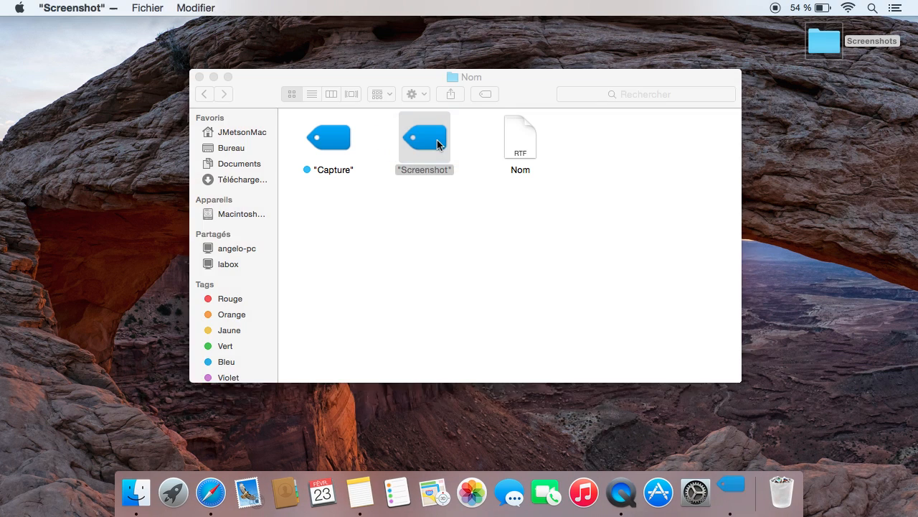
pyautogui.click(634, 210)
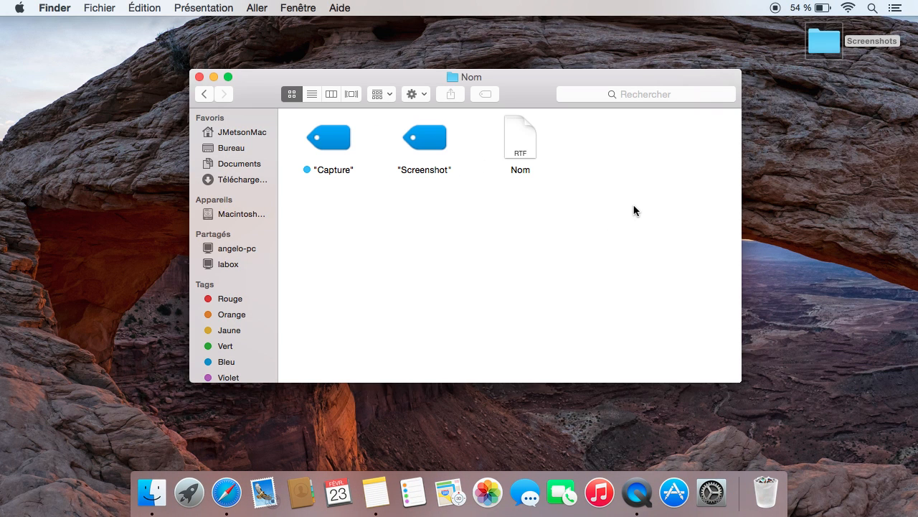
pyautogui.click(826, 44)
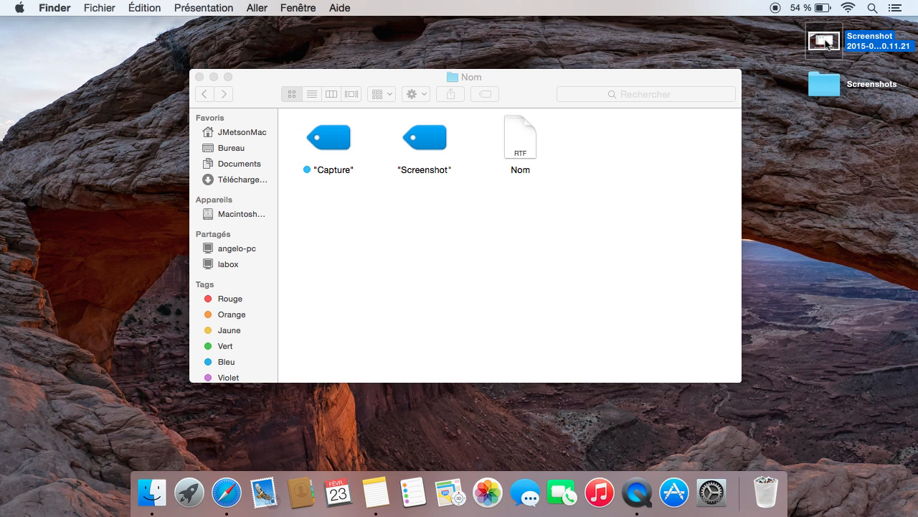
# Preview the Nom RTF document to read the commands for changing the screenshot name.
pyautogui.click(523, 135)
pyautogui.press('space')
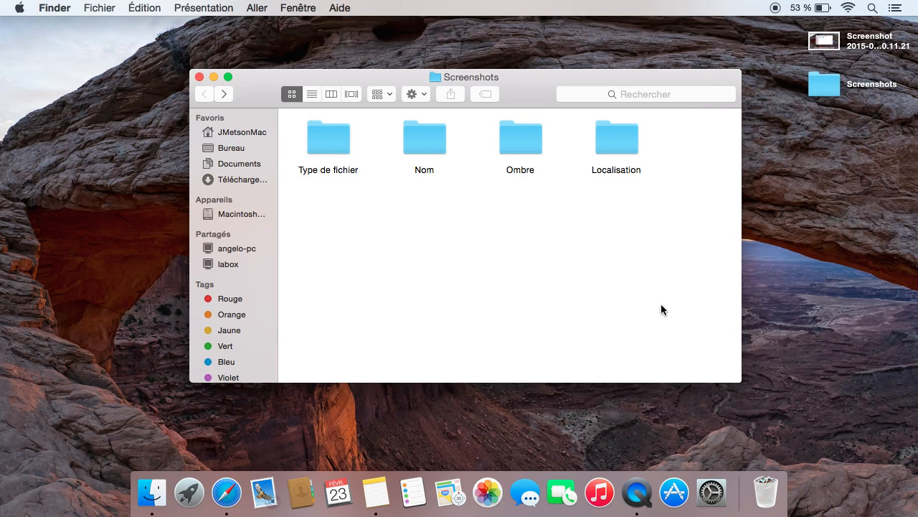
# Capture the Screenshots Finder window on its own, preview the image to check its default shadow, and move it to the trash.
pyautogui.press('super+shift+4')
pyautogui.press('space')
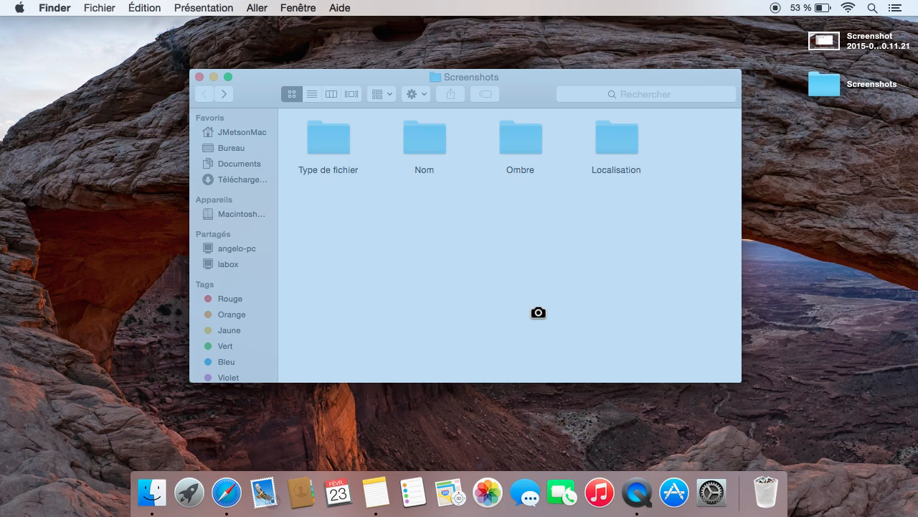
pyautogui.click(538, 313)
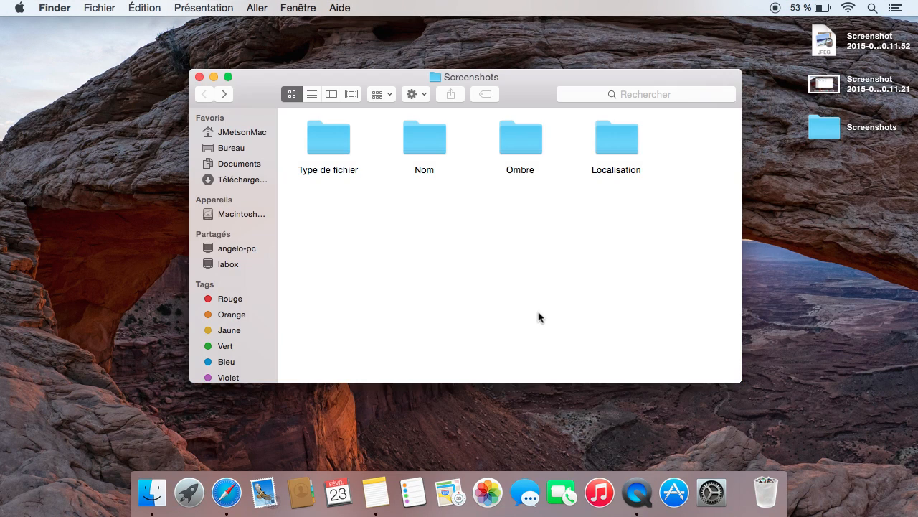
pyautogui.click(827, 43)
pyautogui.press('space')
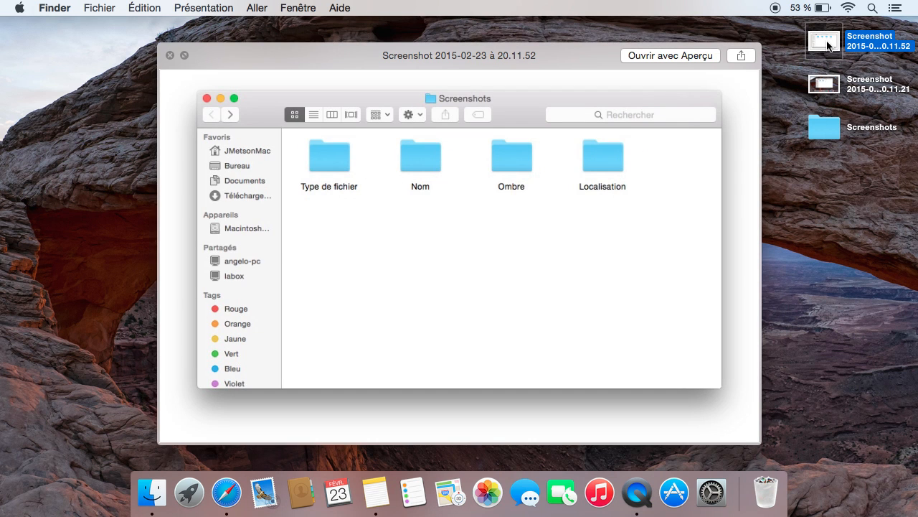
pyautogui.press('space')
pyautogui.press('super+BackSpace')
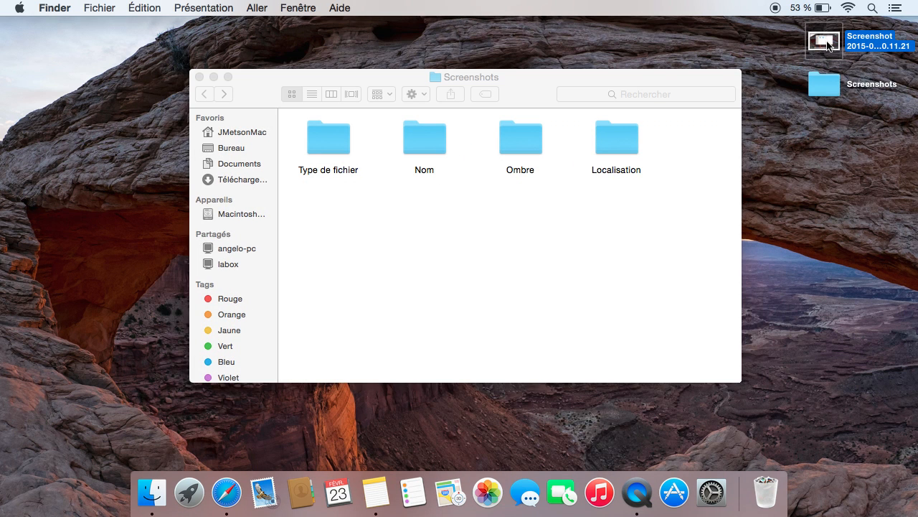
# Open the Ombre folder and run the "Sans" item to turn off the shadow in window captures.
pyautogui.click(633, 253)
pyautogui.doubleClick(527, 137)
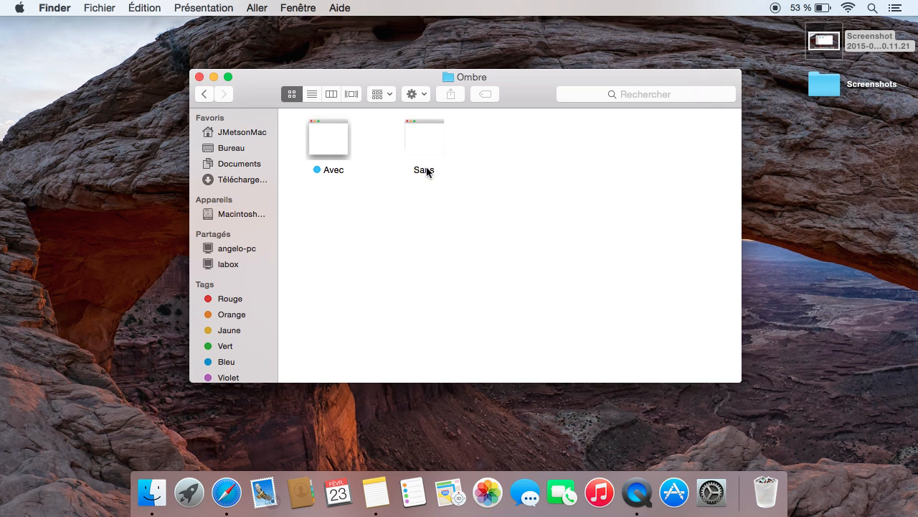
pyautogui.click(424, 141)
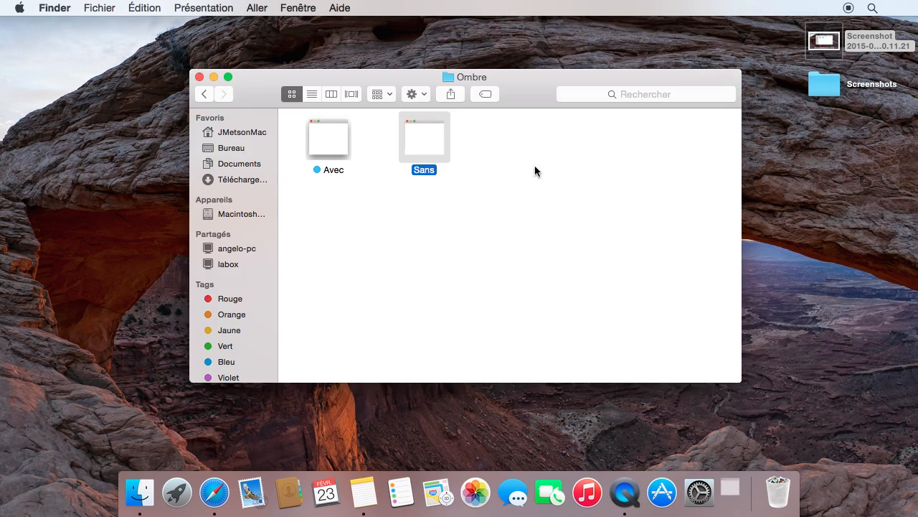
pyautogui.click(551, 178)
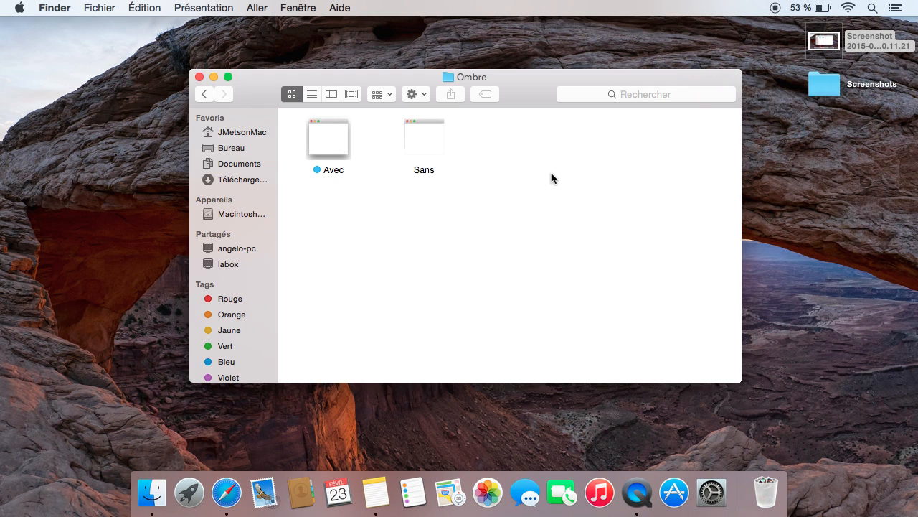
# Capture the Ombre window on its own, preview the image to check for a shadow, and move it to the trash.
pyautogui.press('super+shift+4')
pyautogui.press('space')
pyautogui.click(550, 173)
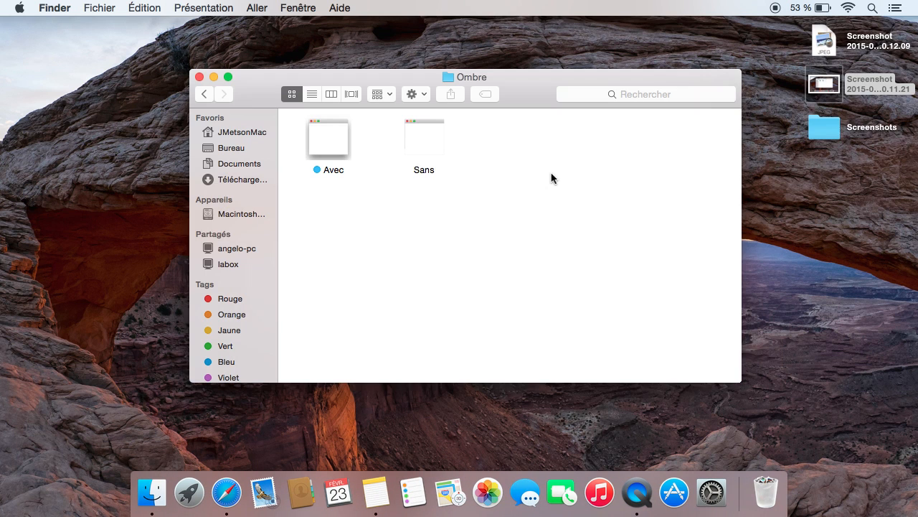
pyautogui.click(832, 44)
pyautogui.press('space')
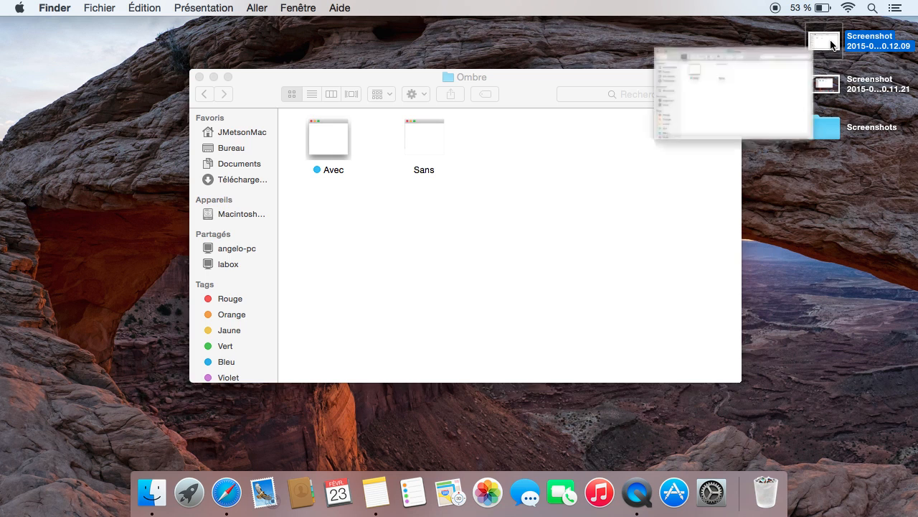
pyautogui.press('space')
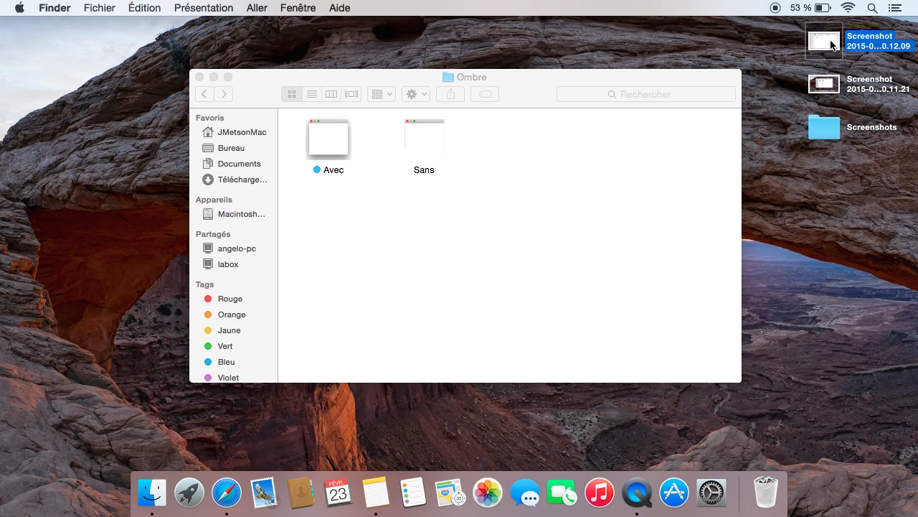
pyautogui.press('super+BackSpace')
pyautogui.click(598, 205)
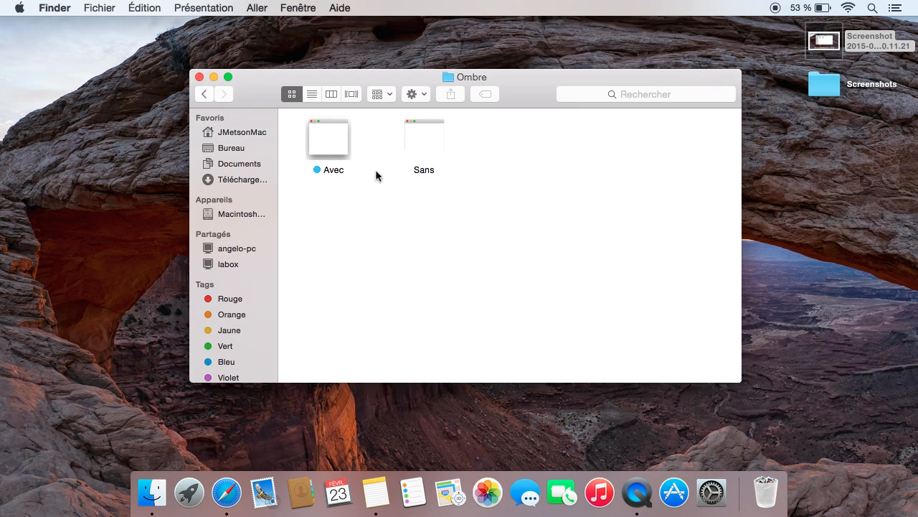
# Run the "Avec" item to turn the window shadow back on, and capture and preview the Ombre window to check it.
pyautogui.click(335, 151)
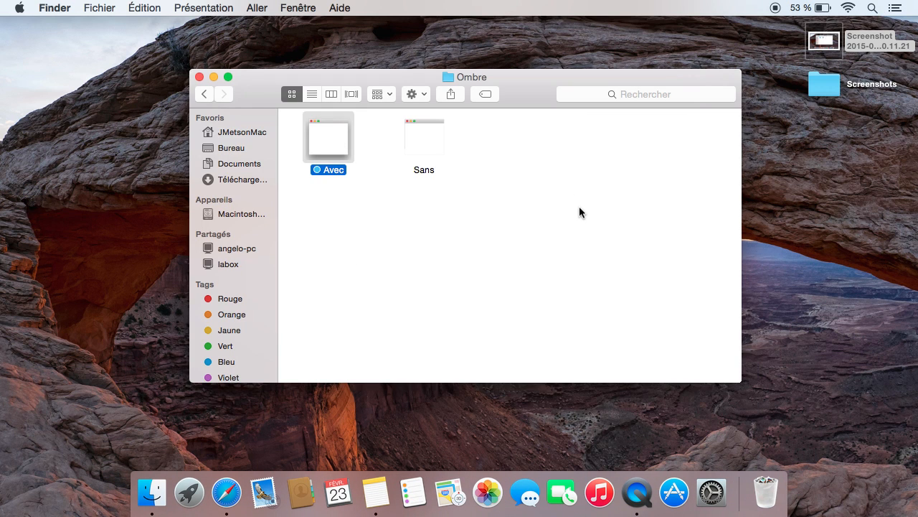
pyautogui.press('super+shift+4')
pyautogui.press('space')
pyautogui.click(580, 207)
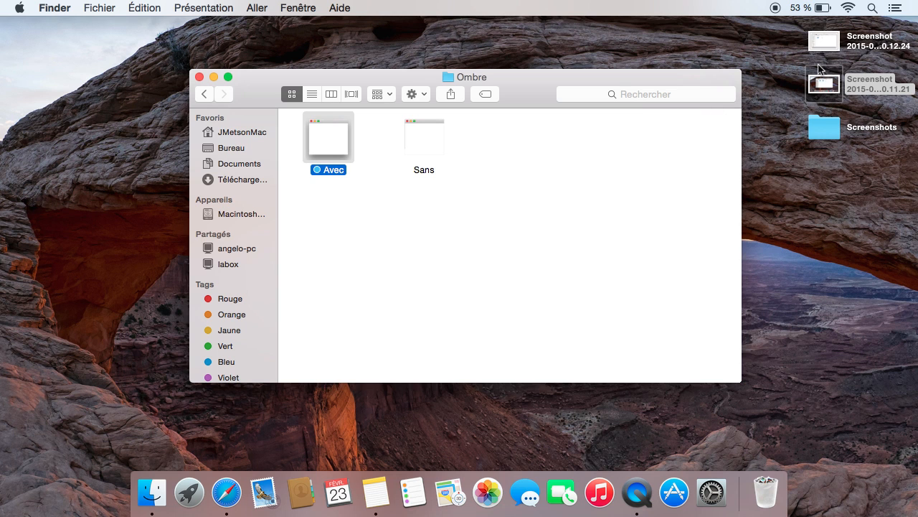
pyautogui.click(832, 43)
pyautogui.press('space')
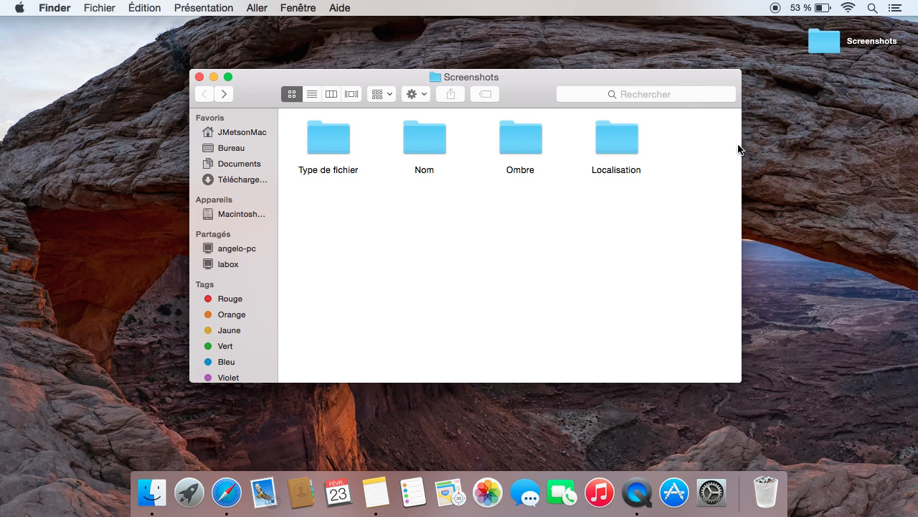
# Open the Localisation folder and run the "Documents" item to make Documents the save location for screenshots.
pyautogui.doubleClick(612, 143)
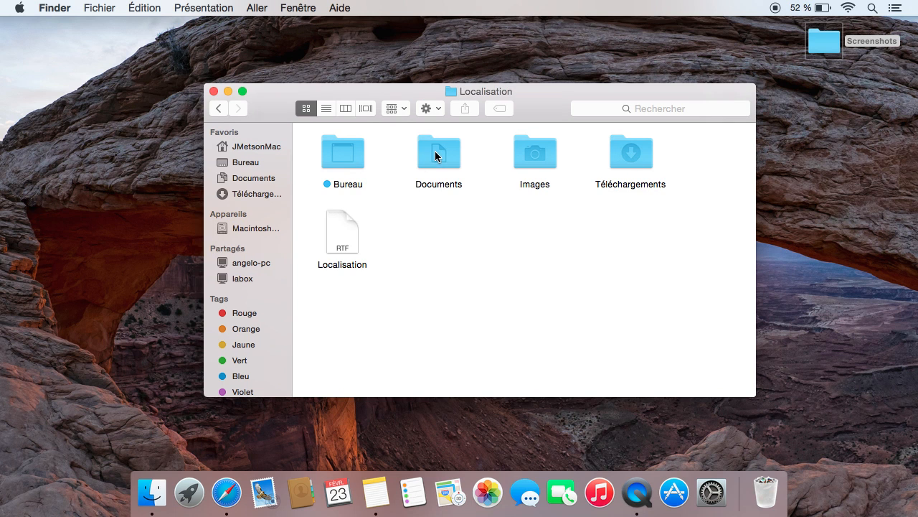
pyautogui.click(435, 151)
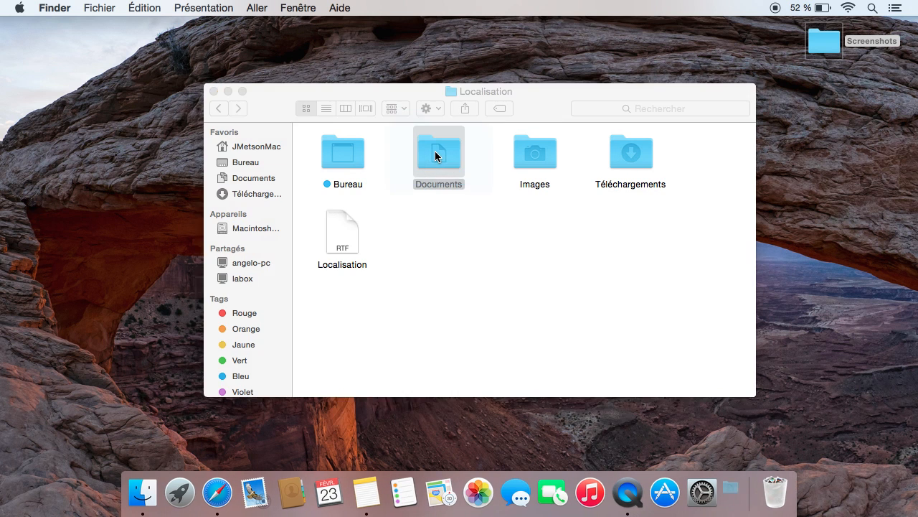
pyautogui.click(602, 248)
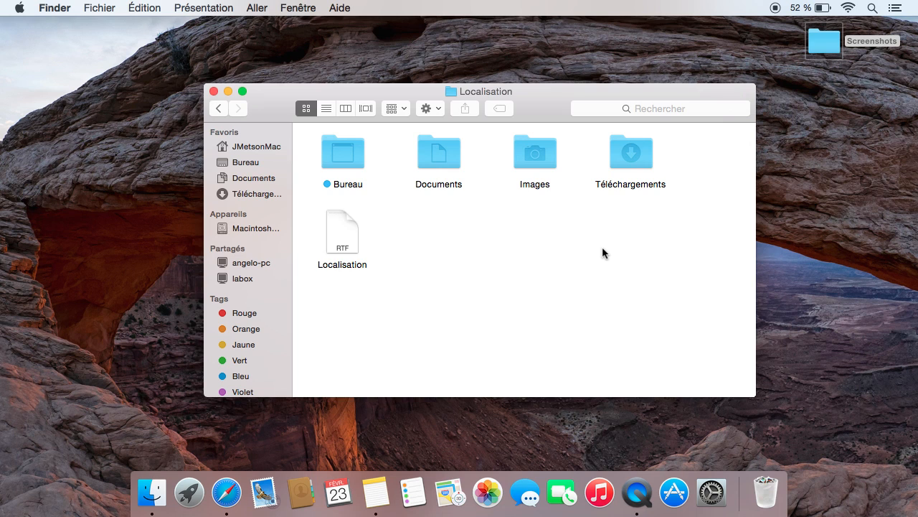
# Open the Documents folder and check that the new screenshot is saved there.
pyautogui.click(270, 179)
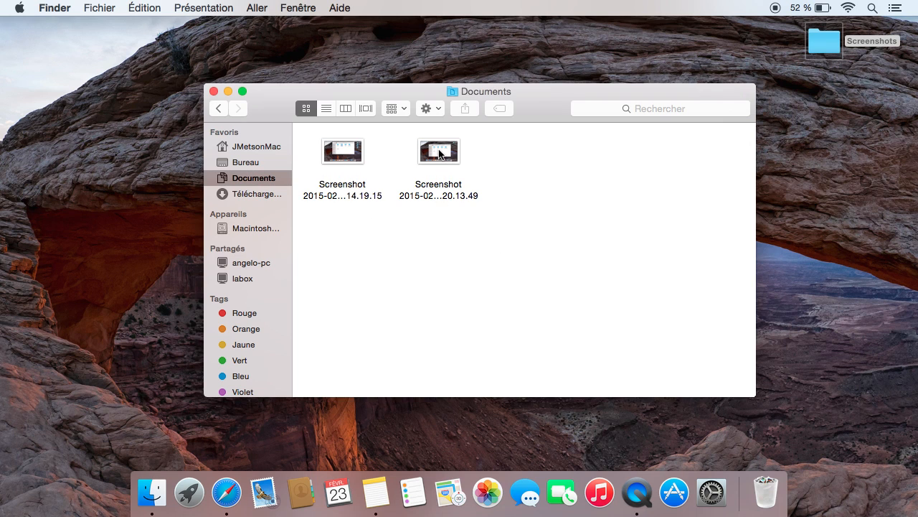
pyautogui.click(440, 152)
pyautogui.click(447, 217)
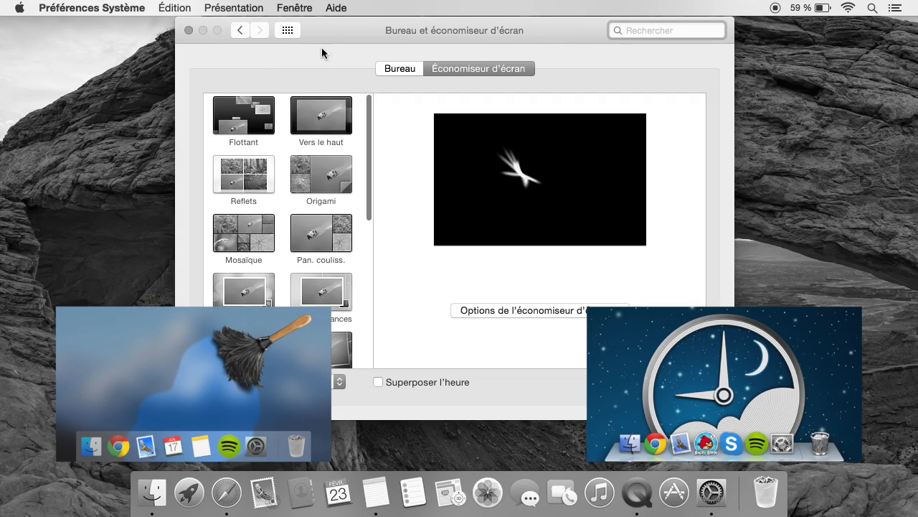
# Open the Économiseur d'énergie preferences, view the startup and sleep schedule options, and leave them without changes.
pyautogui.click(296, 30)
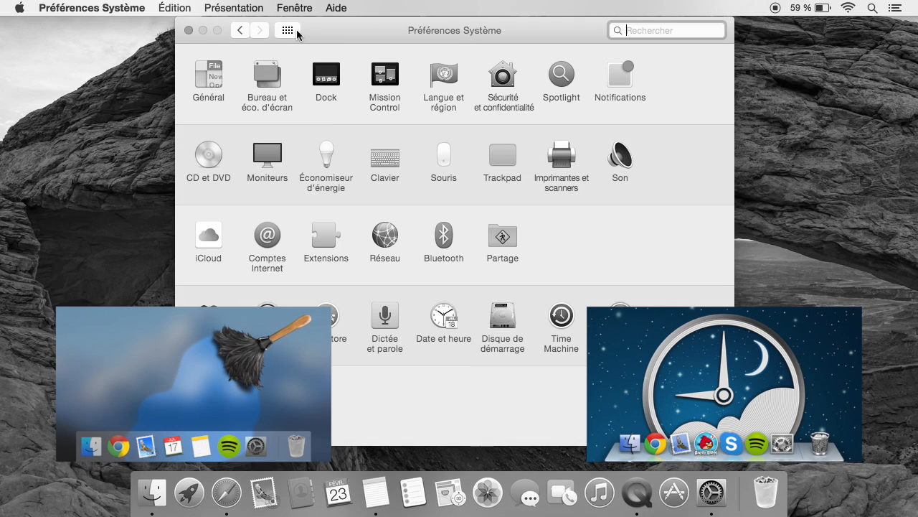
pyautogui.click(327, 153)
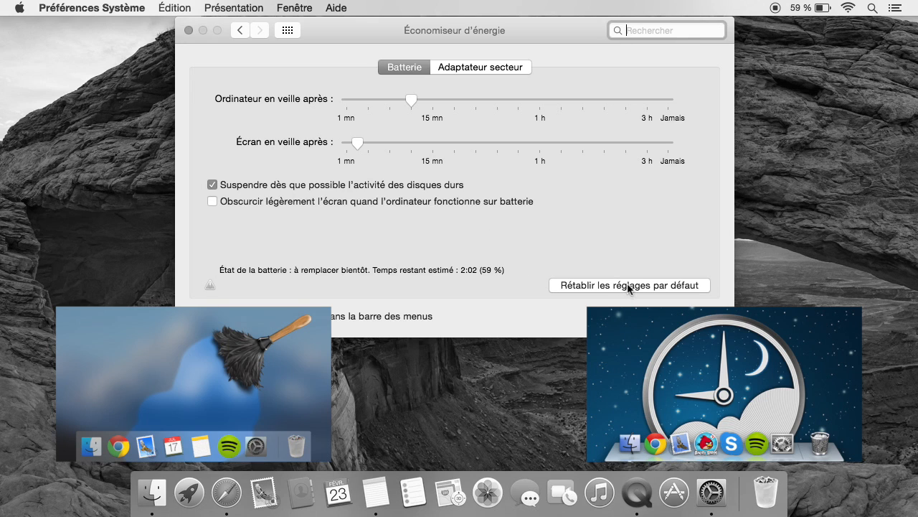
pyautogui.click(640, 316)
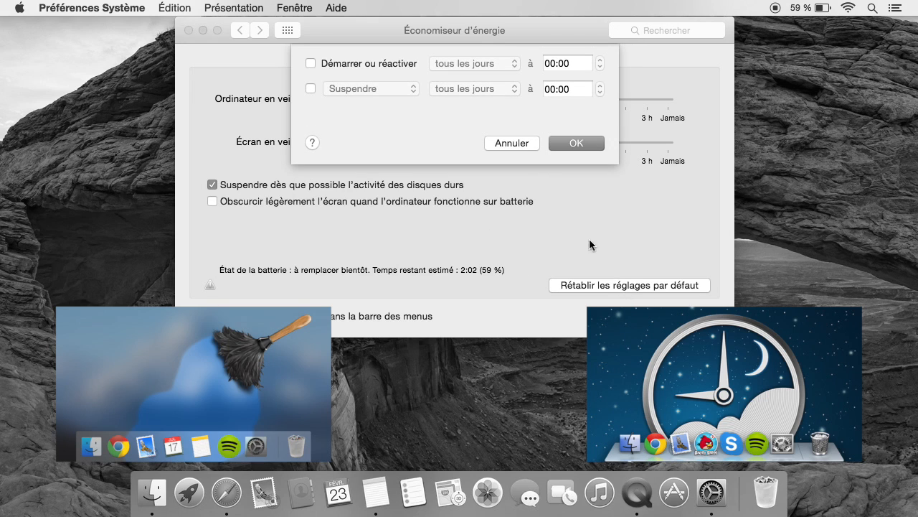
pyautogui.click(502, 142)
# Restore the default battery energy settings and turn off the slight screen dimming on battery power.
pyautogui.click(604, 286)
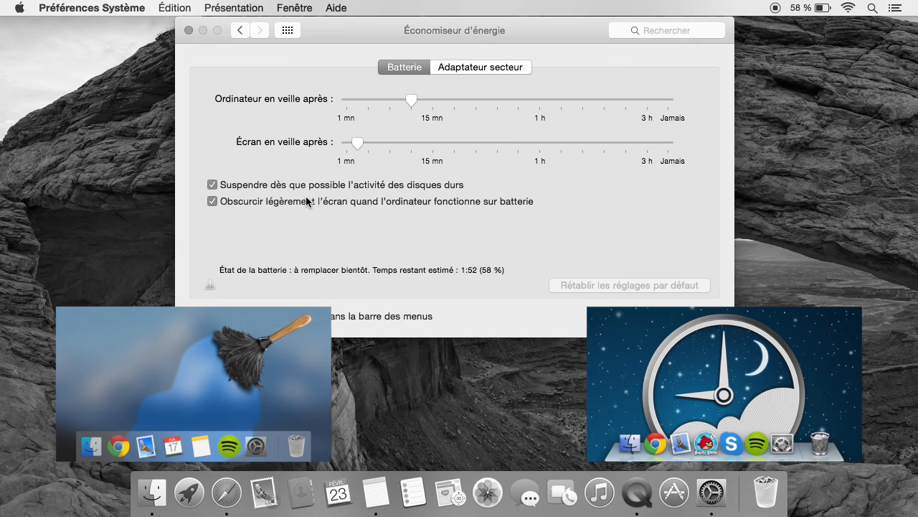
pyautogui.click(282, 204)
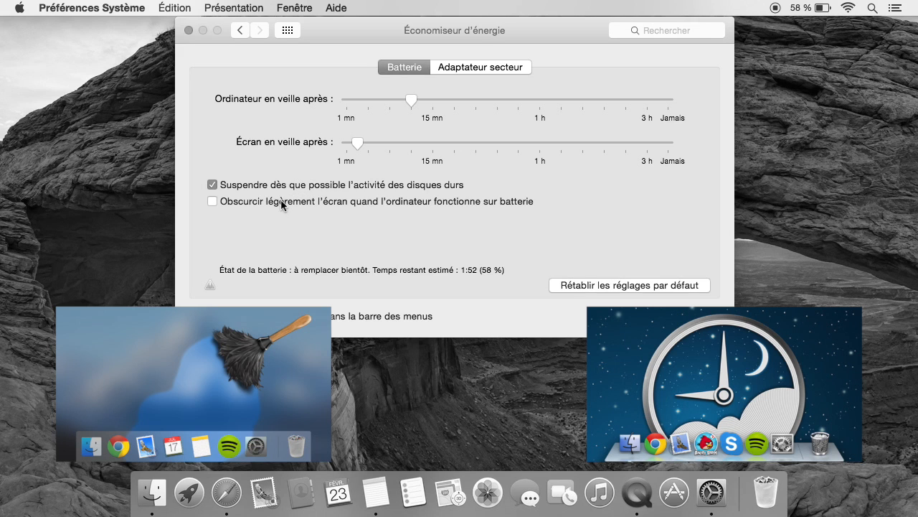
# Turn off automatic brightness adjustment in the Moniteurs preferences and close System Preferences.
pyautogui.click(288, 30)
pyautogui.click(273, 159)
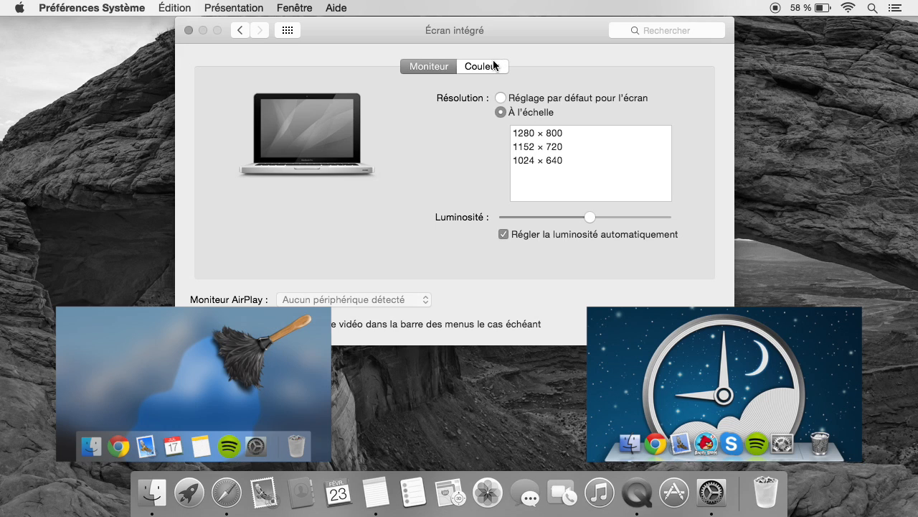
pyautogui.click(505, 235)
pyautogui.click(188, 30)
# Raise the sound volume to maximum and lower the screen brightness to about half.
pyautogui.press('XF86AudioRaiseVolume')
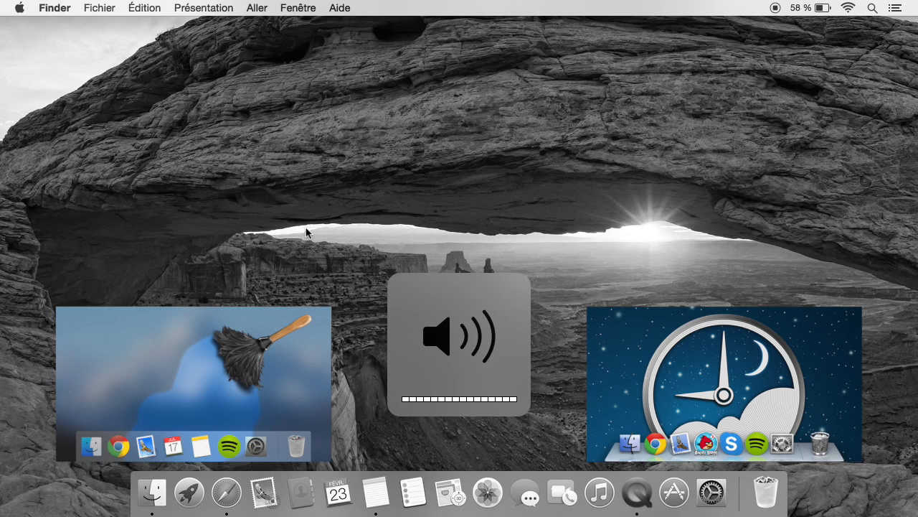
pyautogui.press('XF86MonBrightnessDown')
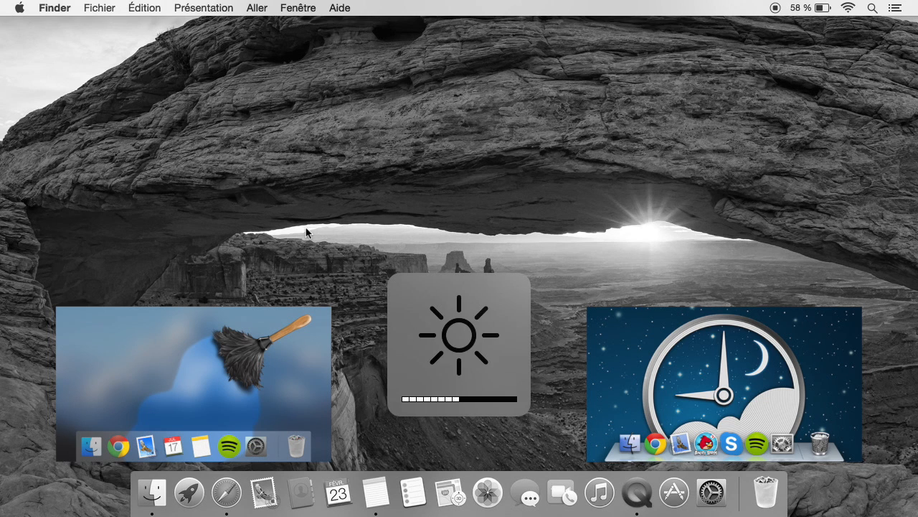